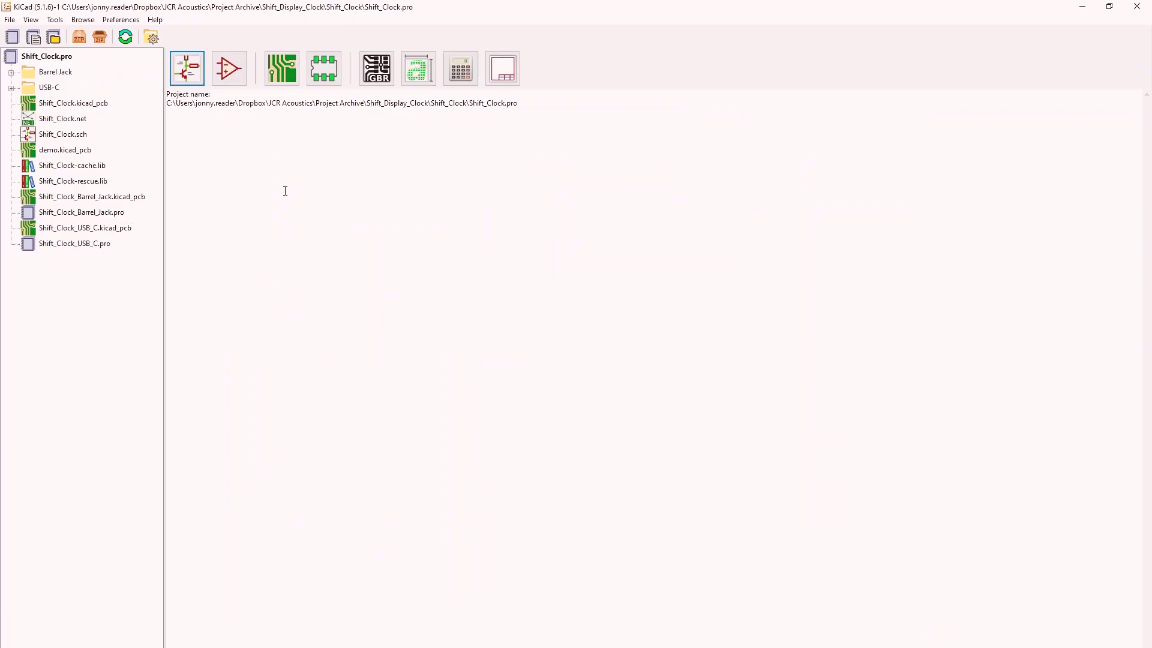
Step: Open the Shift_Clock schematic in Eeschema and zoom in on the sheet
click(181, 70)
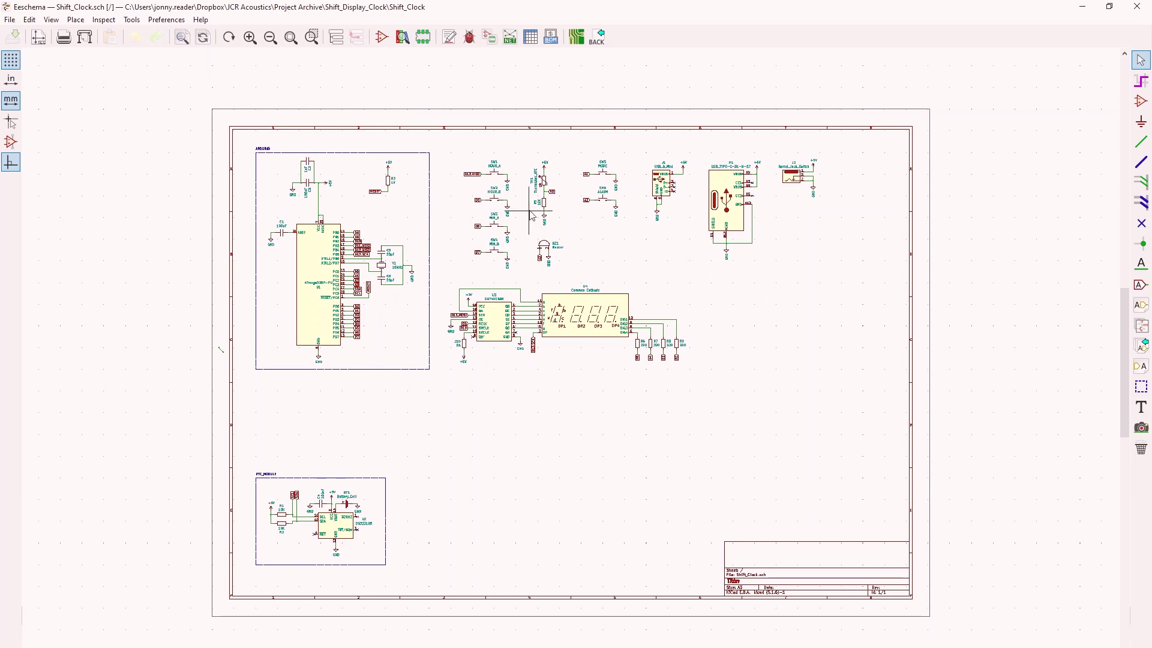
scroll(532, 216, up, 2)
scroll(573, 368, up, 2)
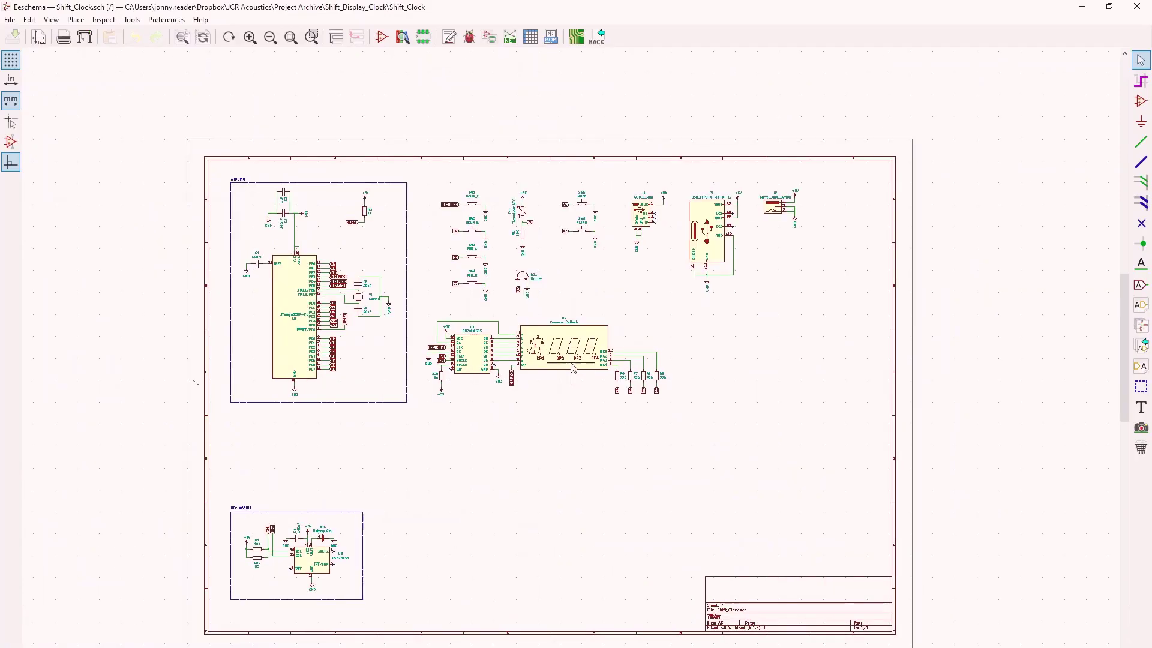
scroll(571, 367, up, 5)
scroll(571, 367, up, 3)
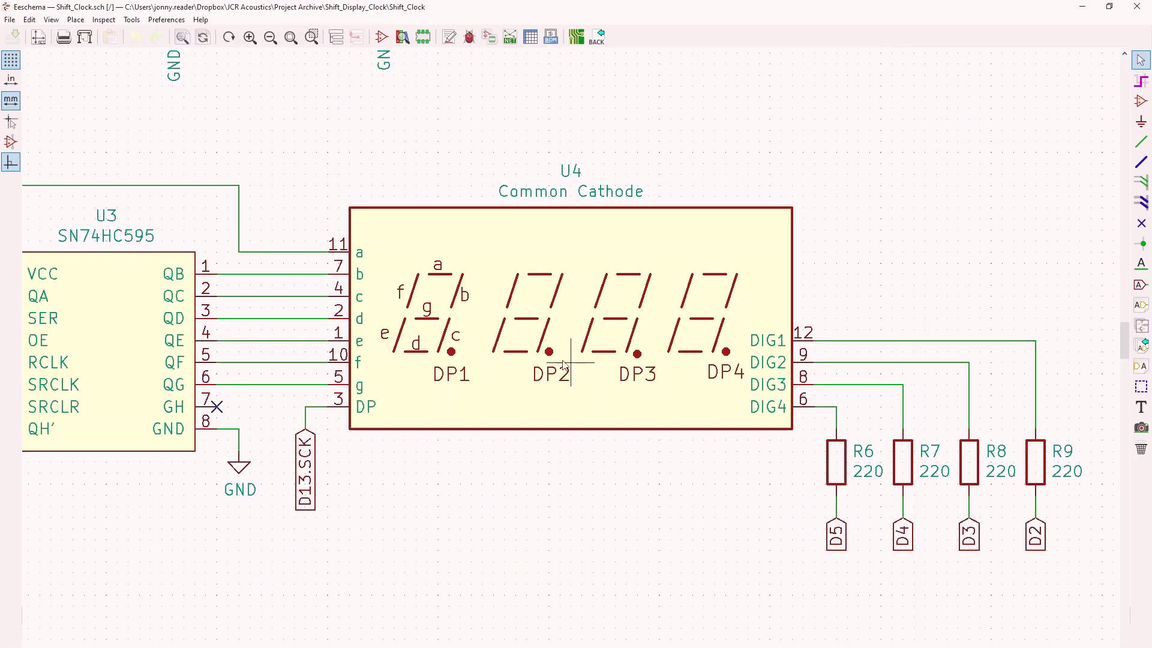
ctrl+scroll(571, 348, left, 2)
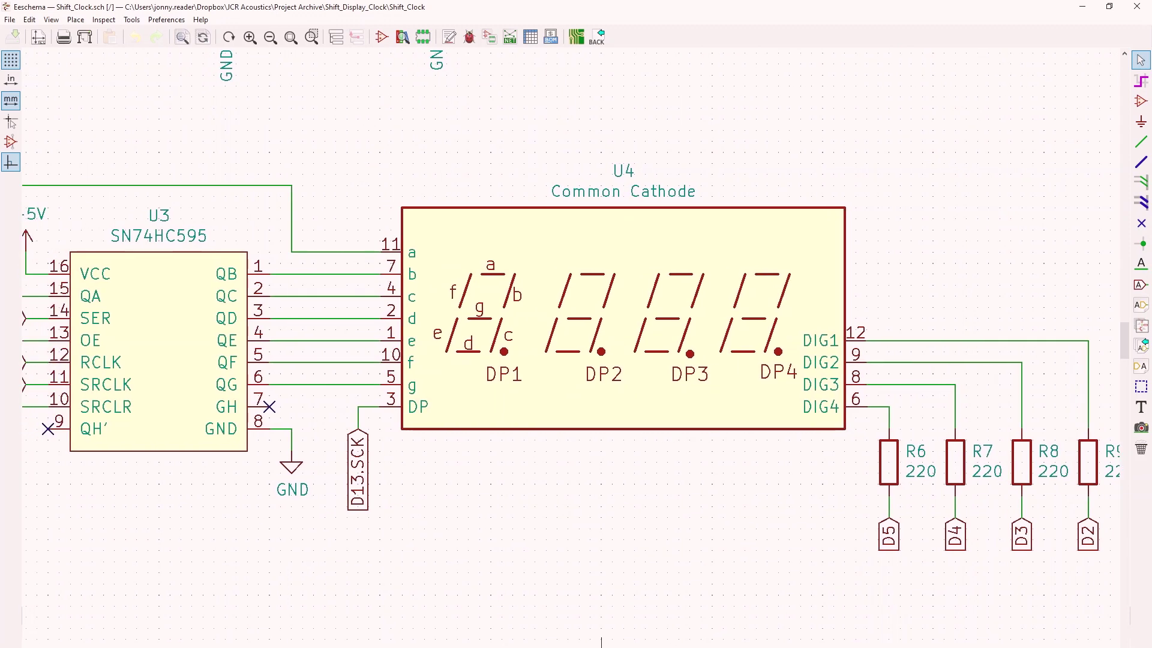
ctrl+scroll(571, 348, left, 3)
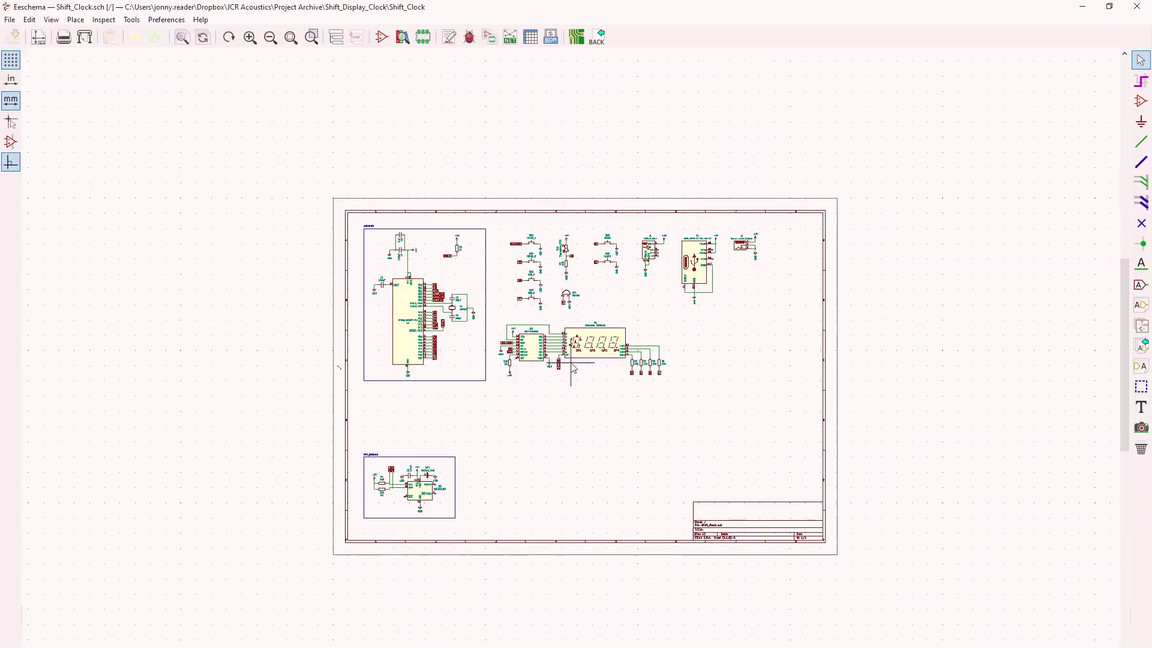
middle_drag(363, 557, 574, 368)
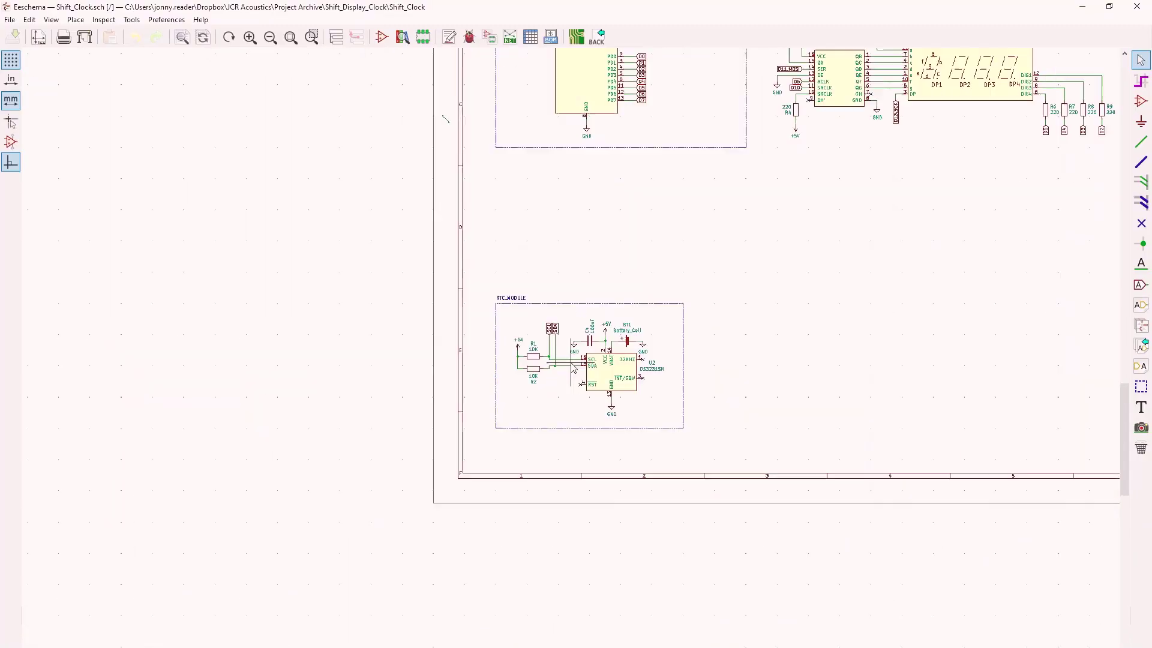
scroll(574, 370, up, 3)
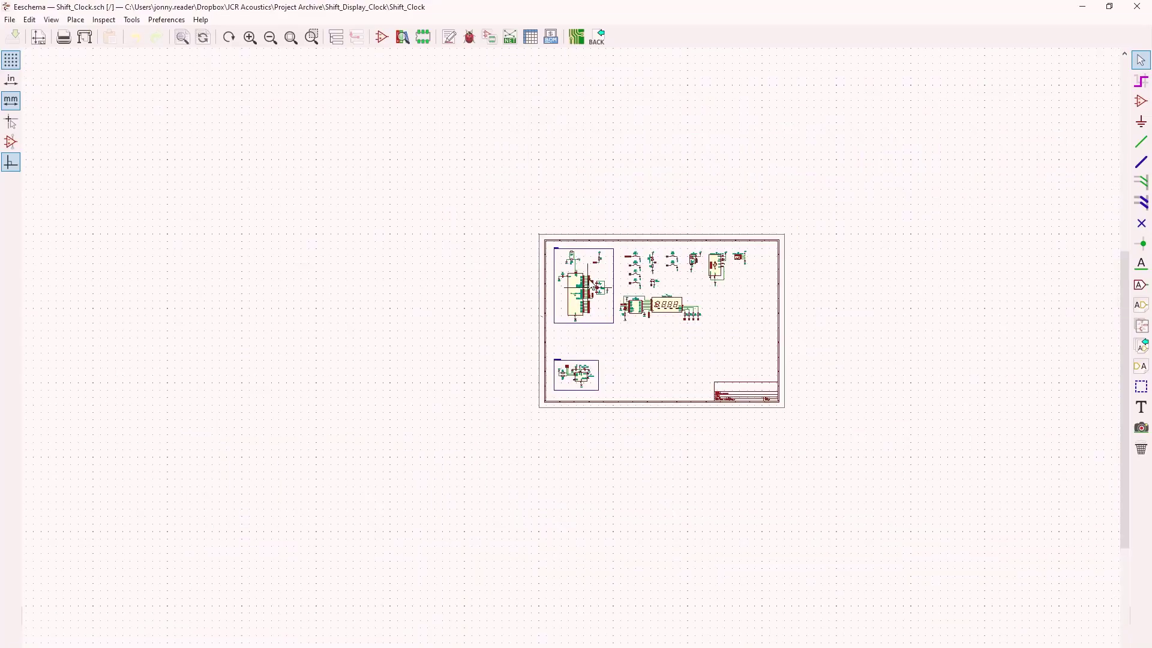
scroll(594, 287, up, 8)
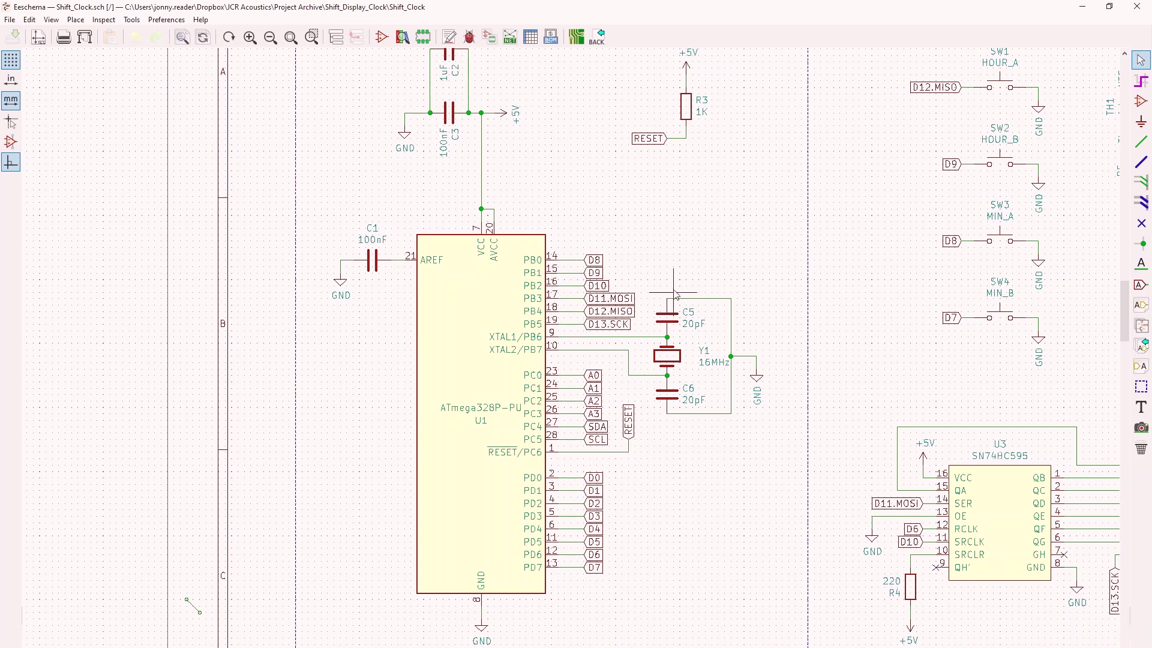
scroll(556, 278, down, 2)
scroll(746, 342, up, 2)
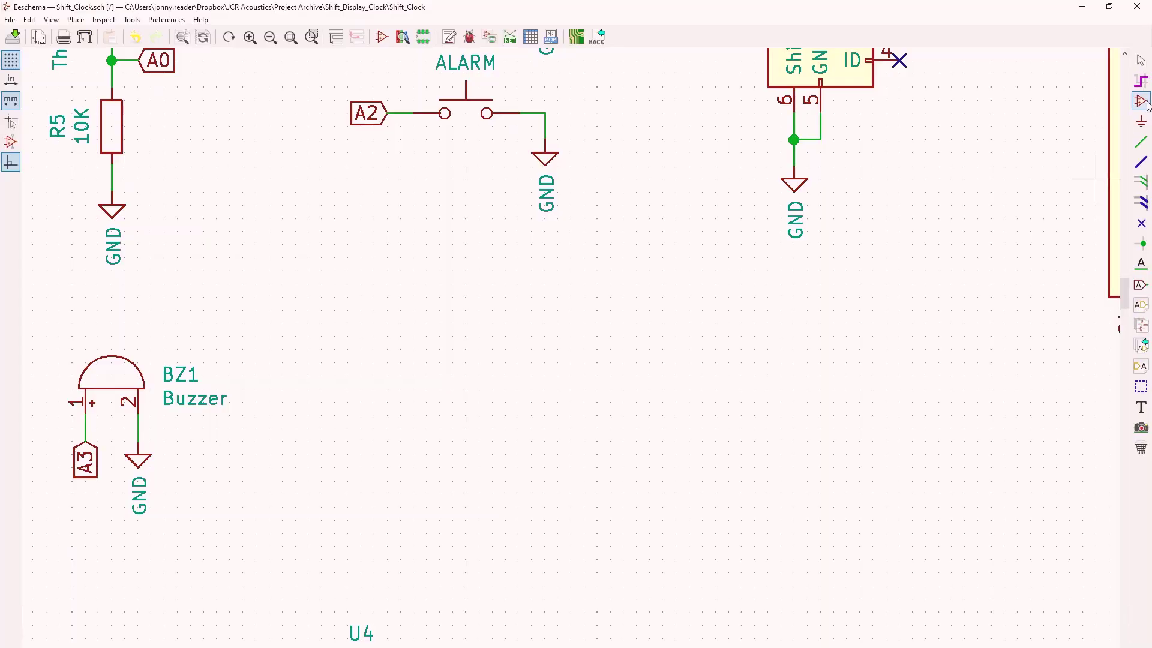
Step: Place a Device:R resistor beside buzzer BZ1 and open its properties to set value 100
click(466, 348)
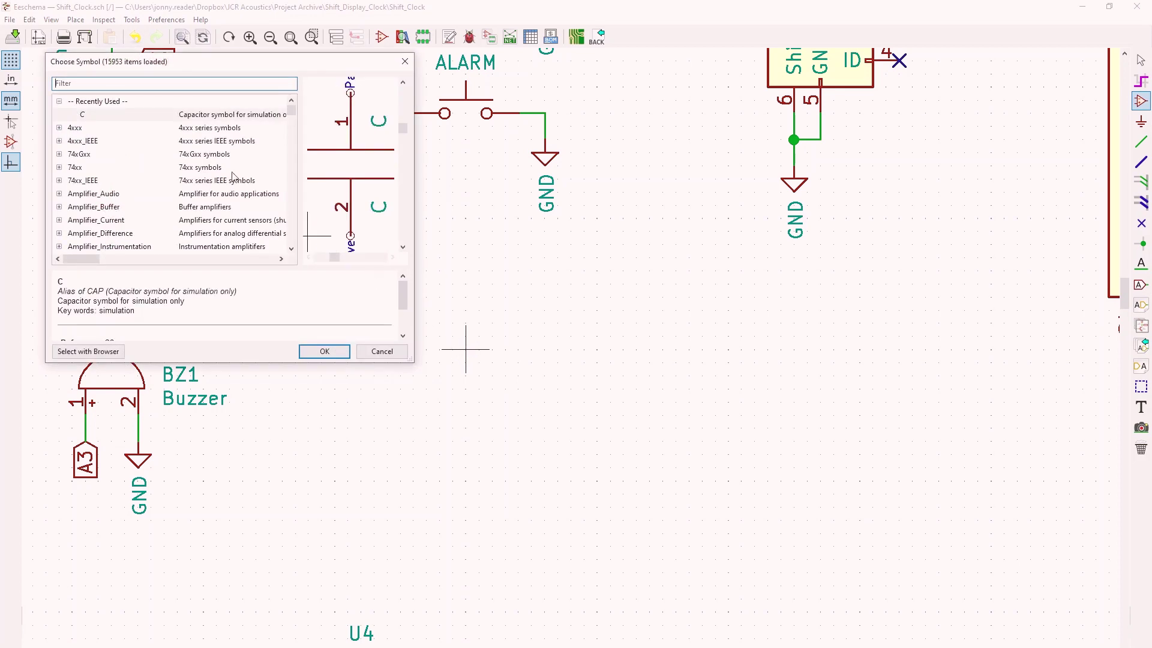
text(resis)
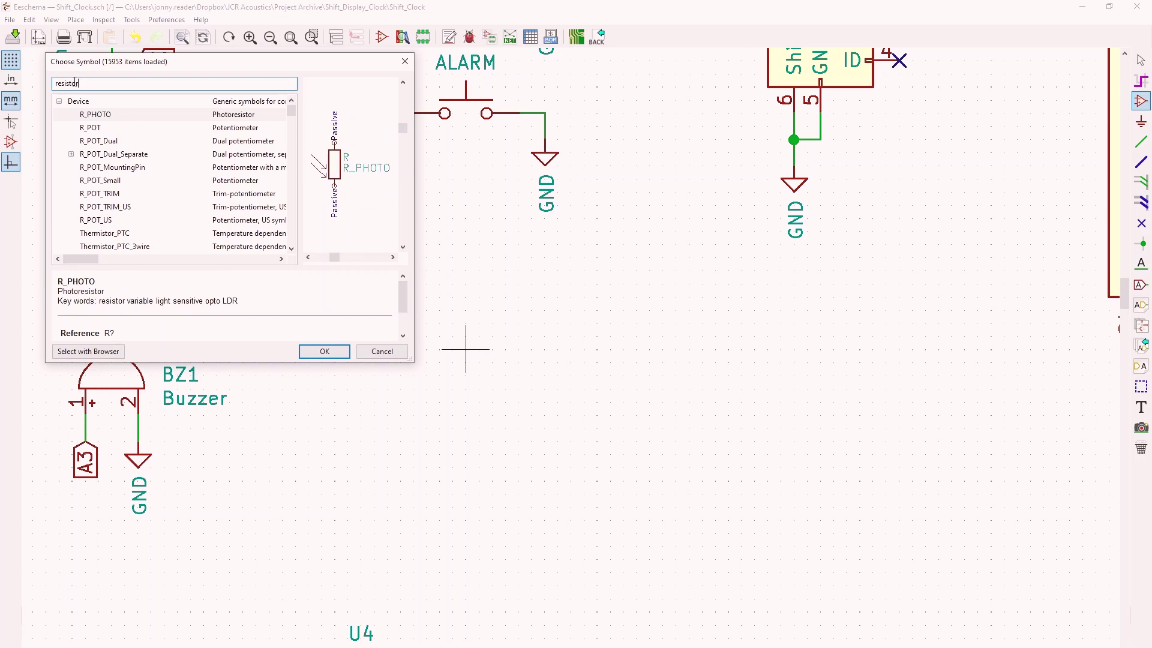
text(tor)
scroll(157, 151, down, 5)
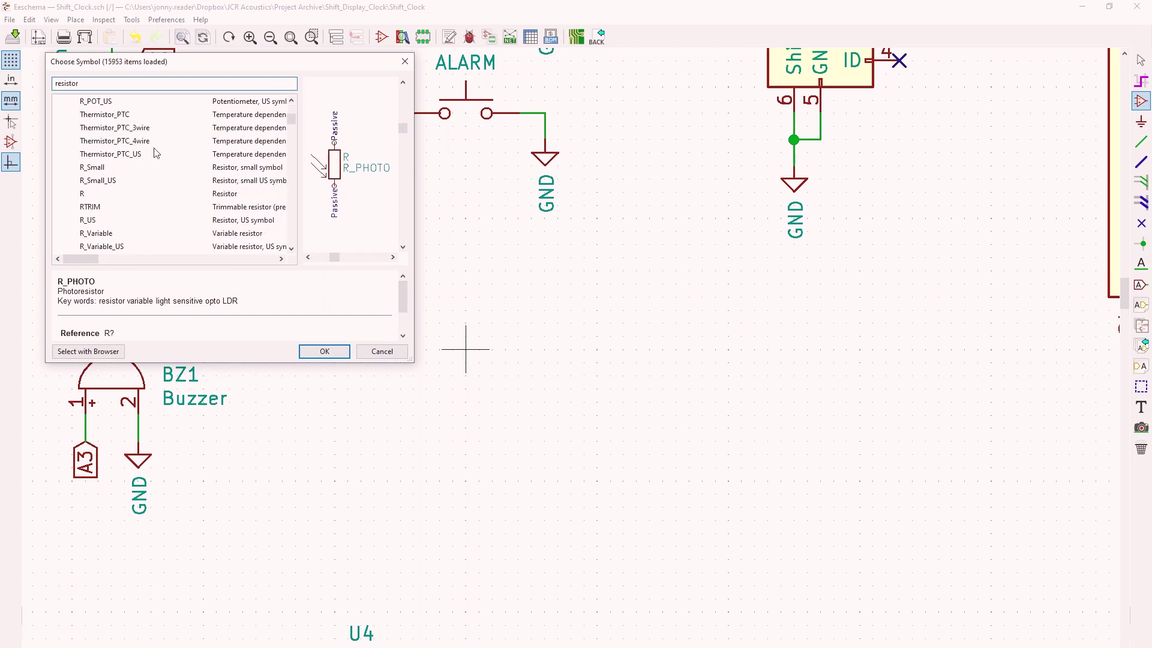
scroll(159, 148, up, 6)
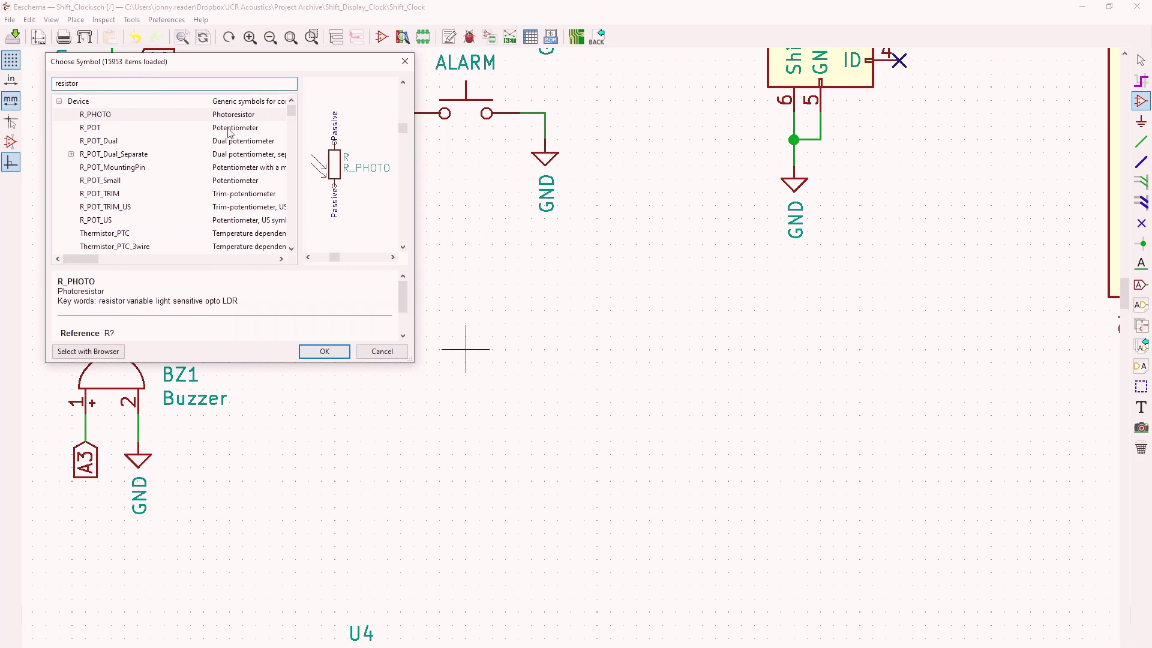
scroll(230, 134, down, 3)
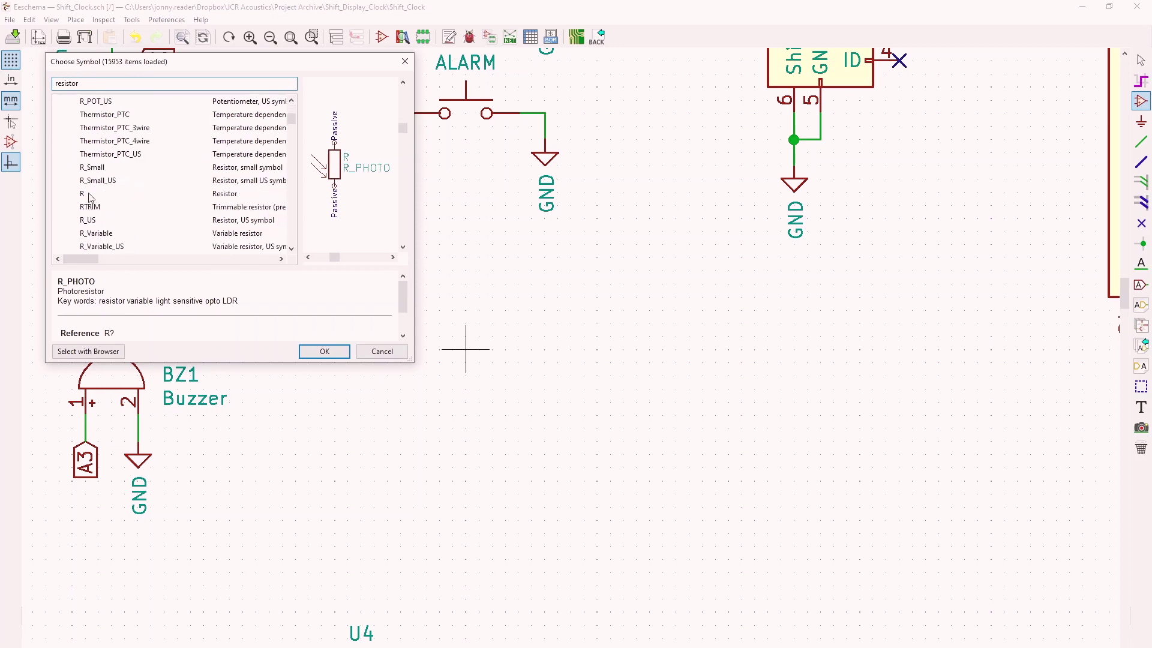
click(83, 196)
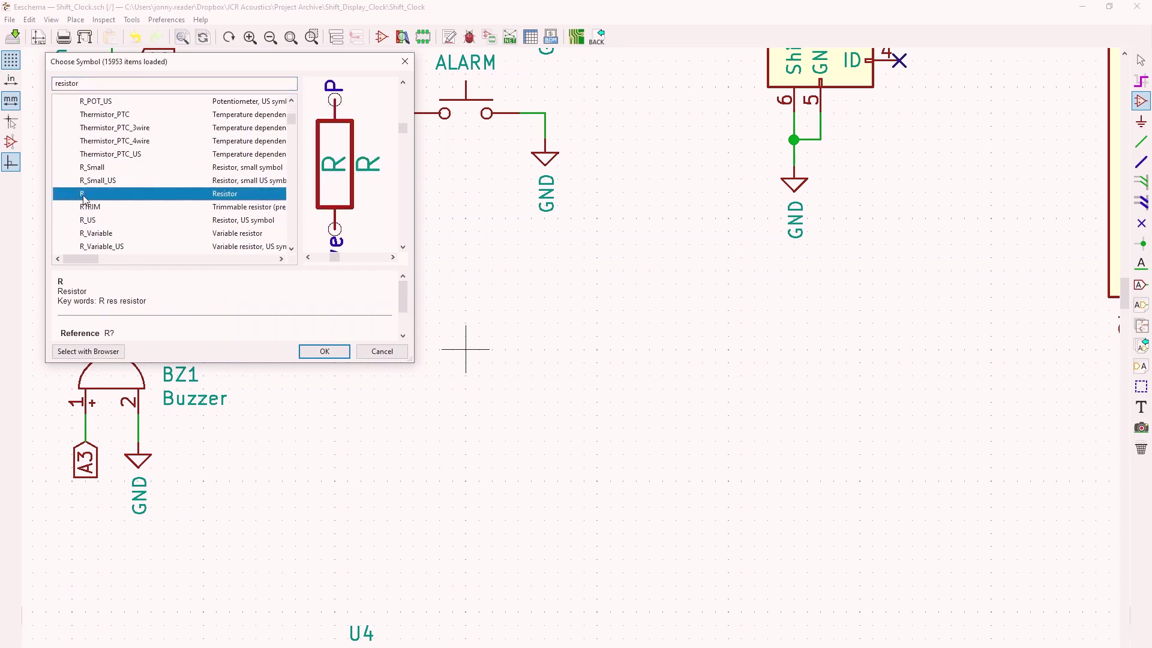
click(324, 351)
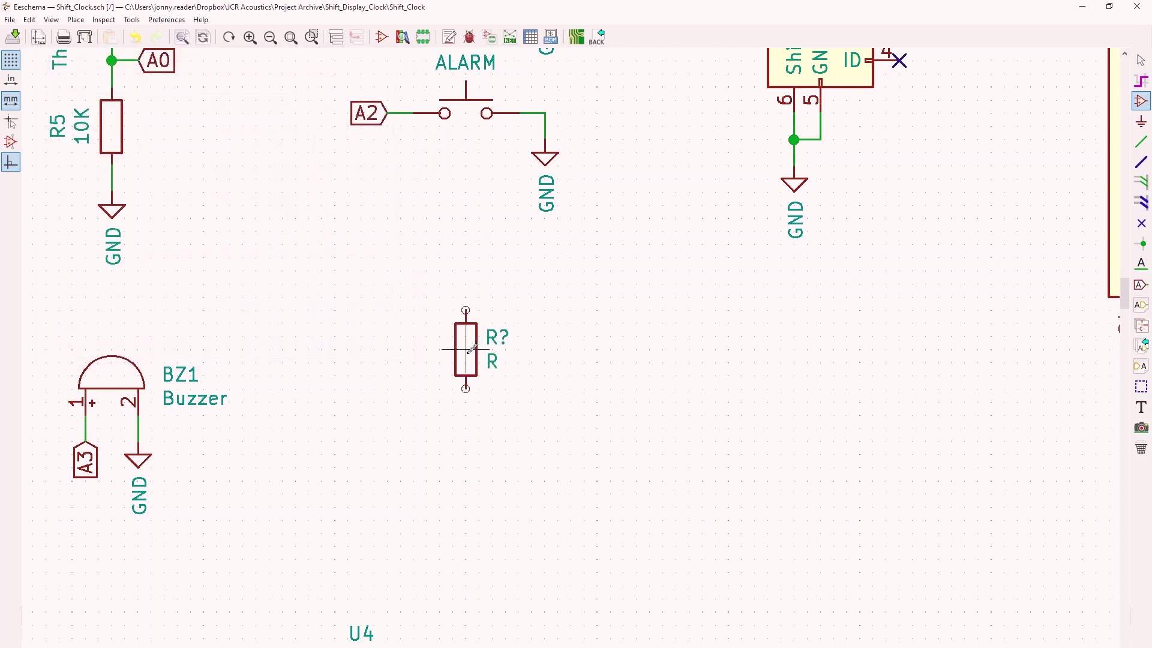
click(471, 349)
double_click(466, 348)
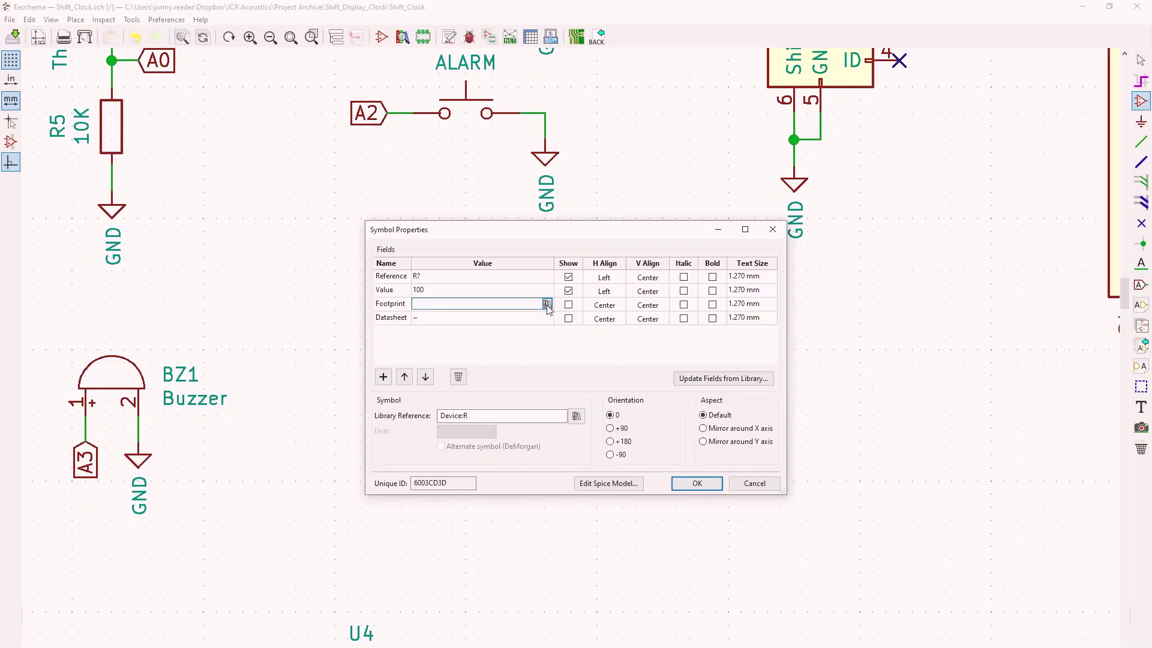
Step: Assign the Resistor_THT footprint R_Axial_DIN0309_L9.0mm_D3.2mm_P12.70mm_Horizontal to the resistor
click(547, 305)
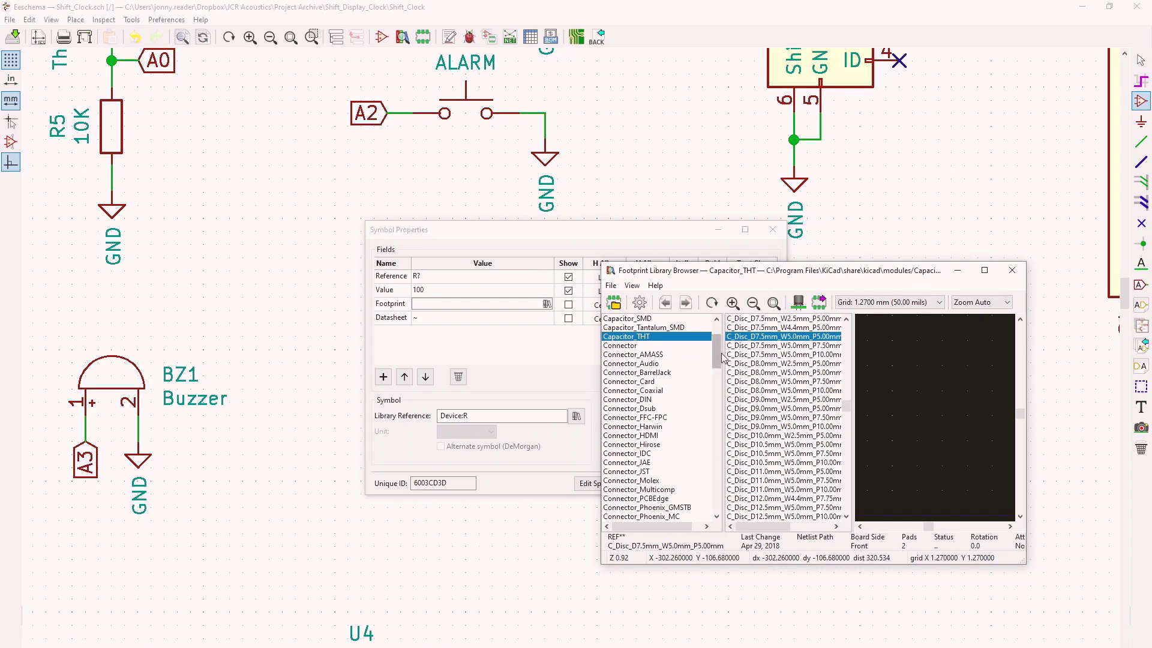
drag(717, 355, 712, 461)
click(625, 462)
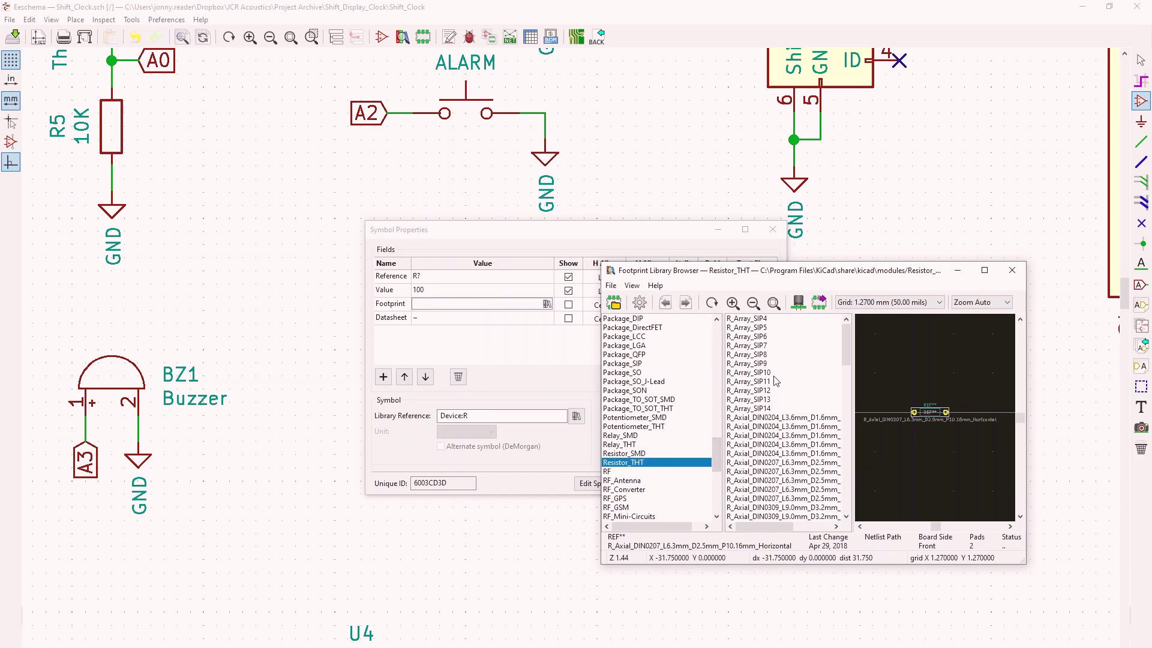
drag(847, 344, 847, 354)
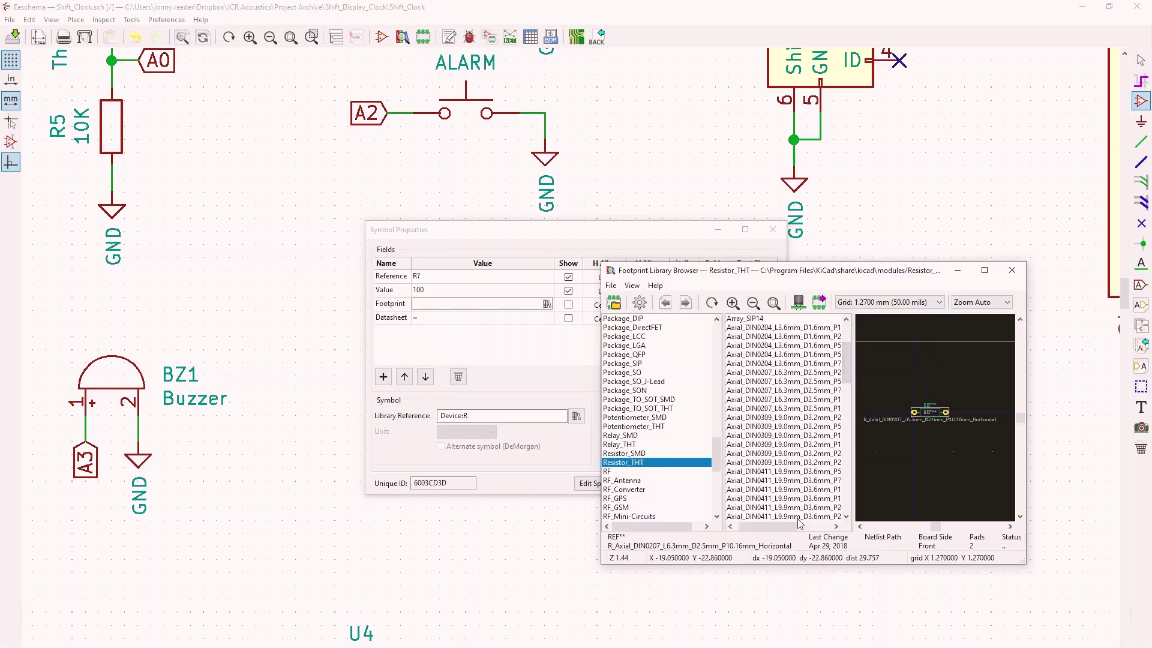
click(799, 436)
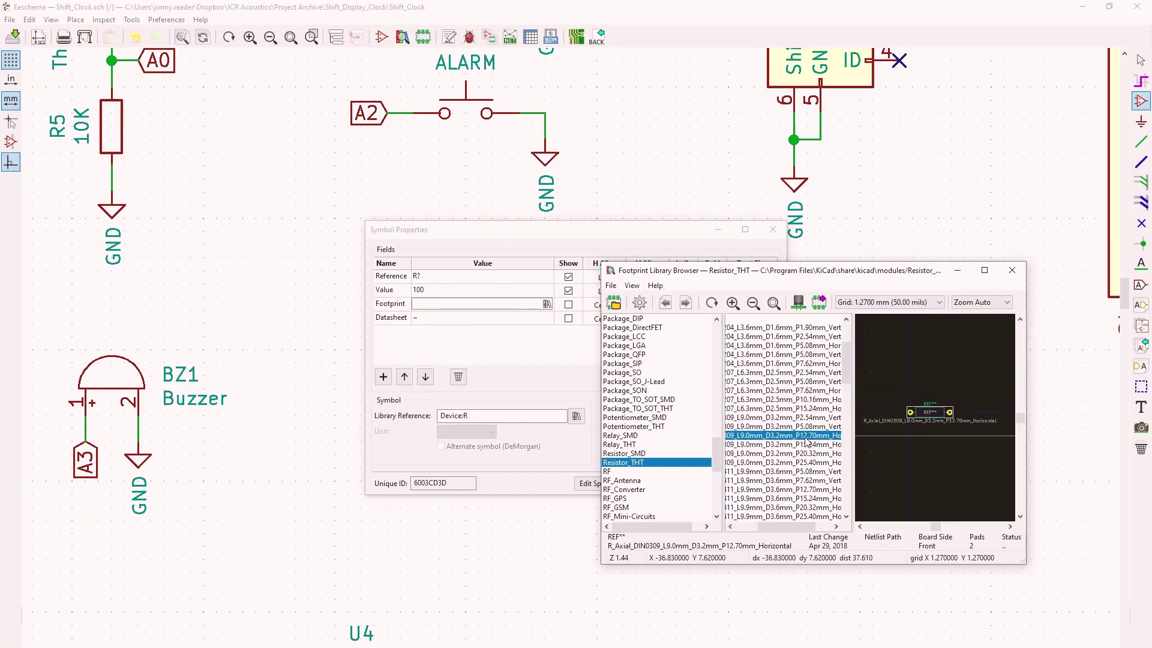
double_click(806, 442)
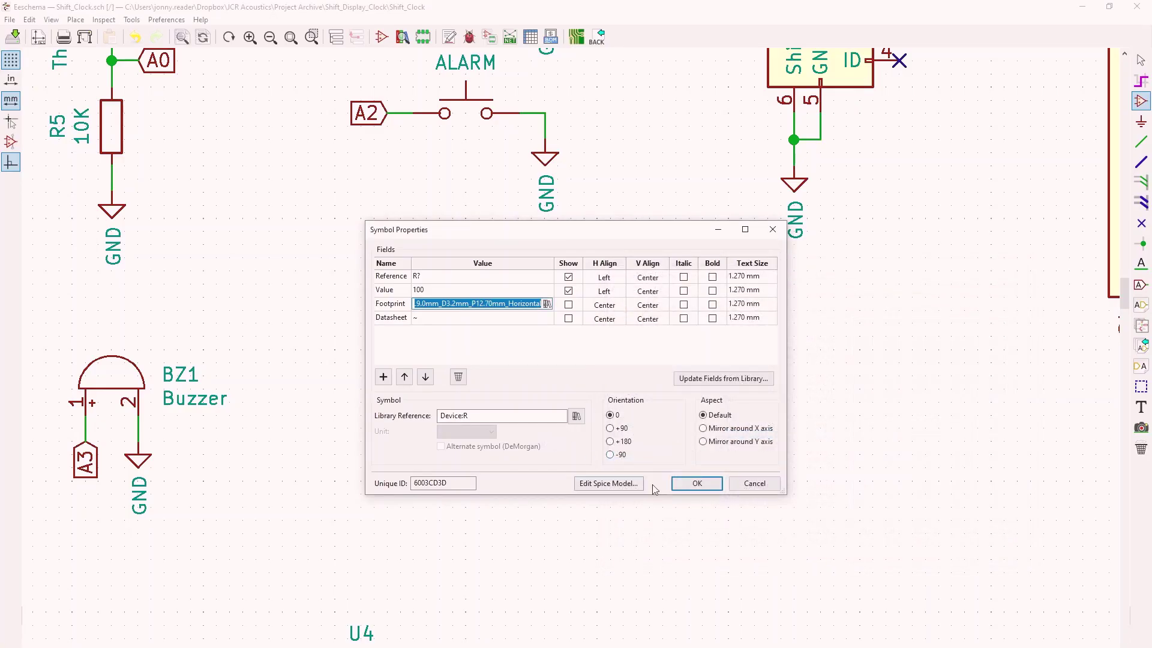
click(684, 484)
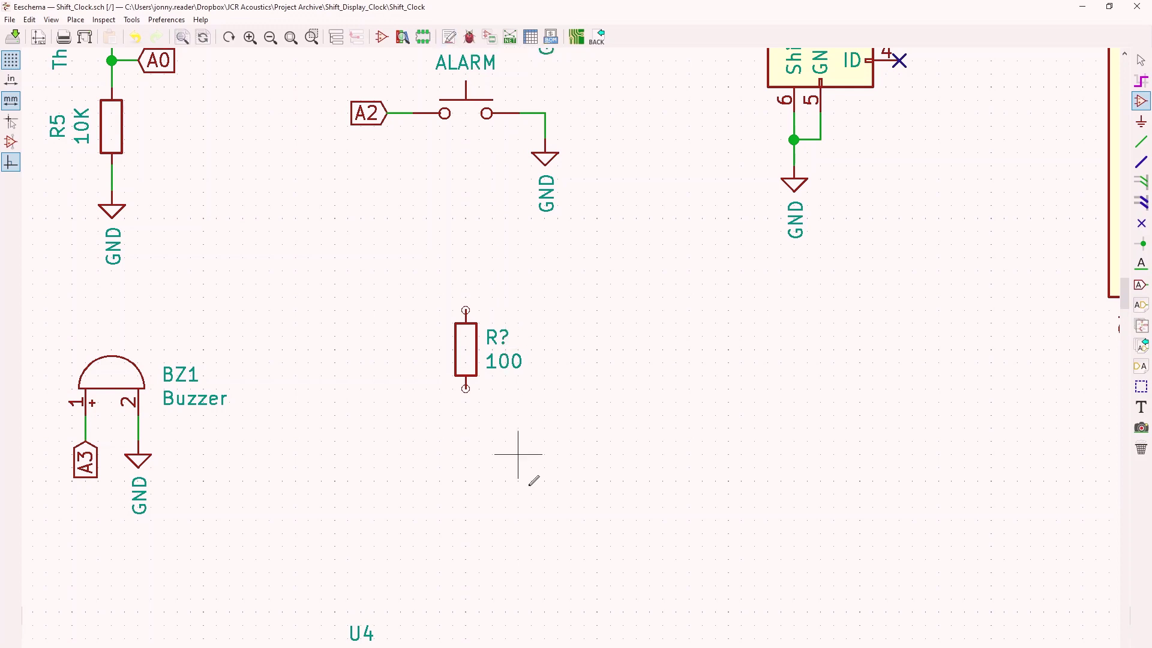
Step: Annotate the schematic, keeping existing numbers, so the new resistor becomes R10
click(449, 37)
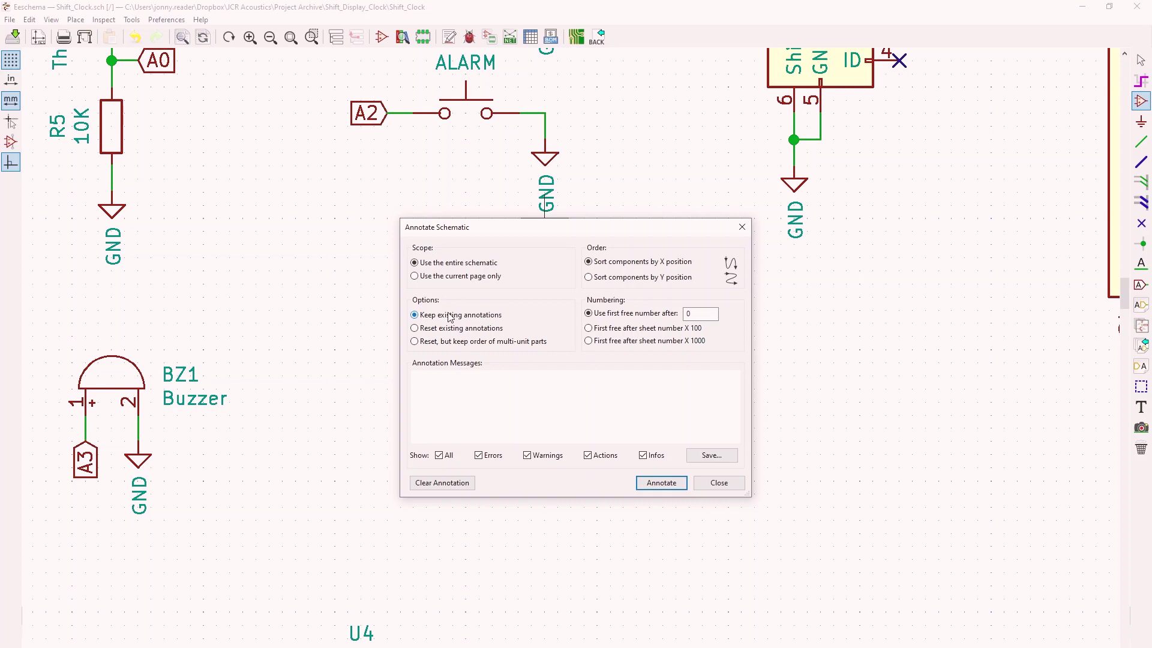
click(661, 483)
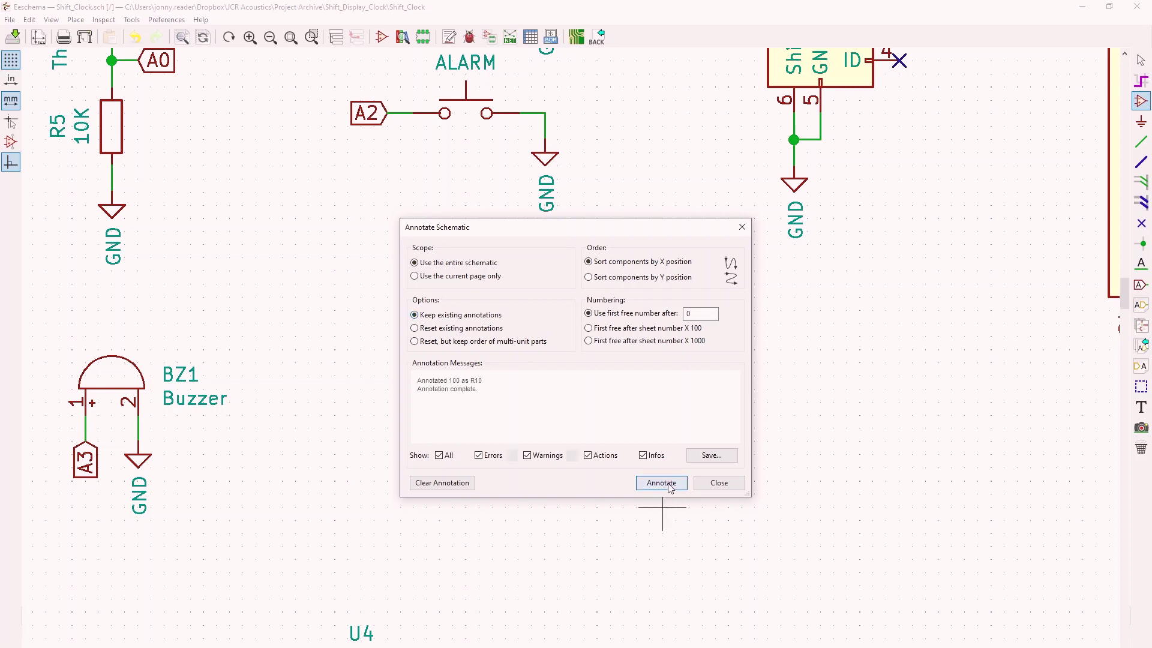
click(479, 382)
click(719, 483)
scroll(576, 360, down, 5)
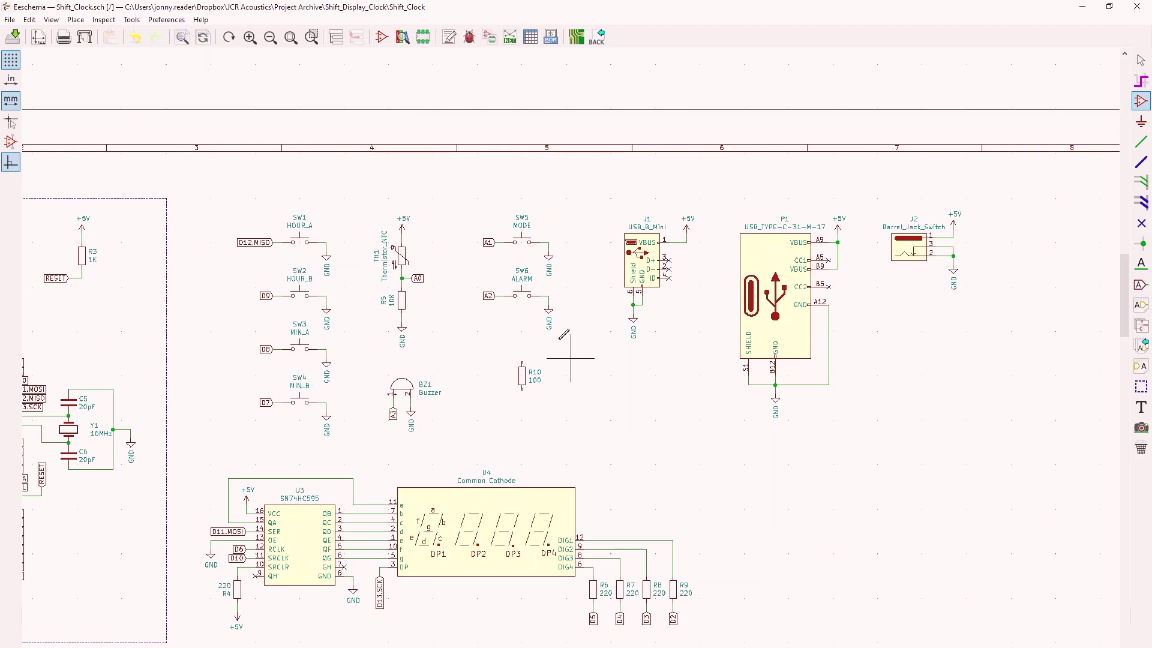
Step: In the Symbol Fields table, fill R10's empty footprint cell with the DIN0309 axial footprint
click(530, 38)
click(843, 200)
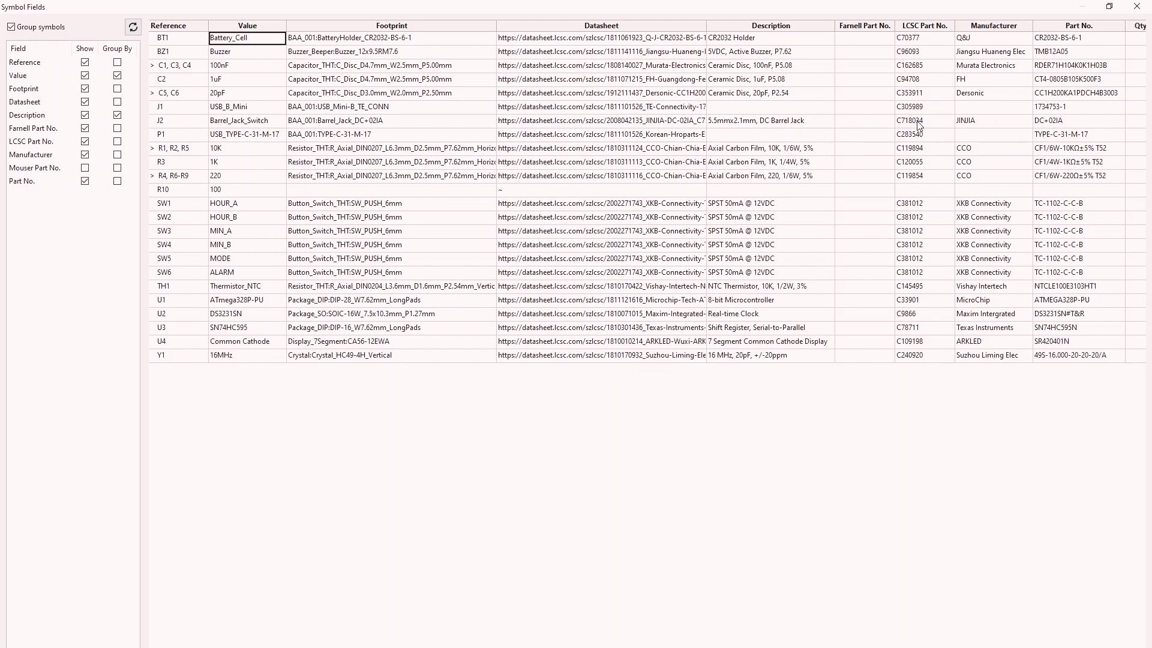
click(160, 190)
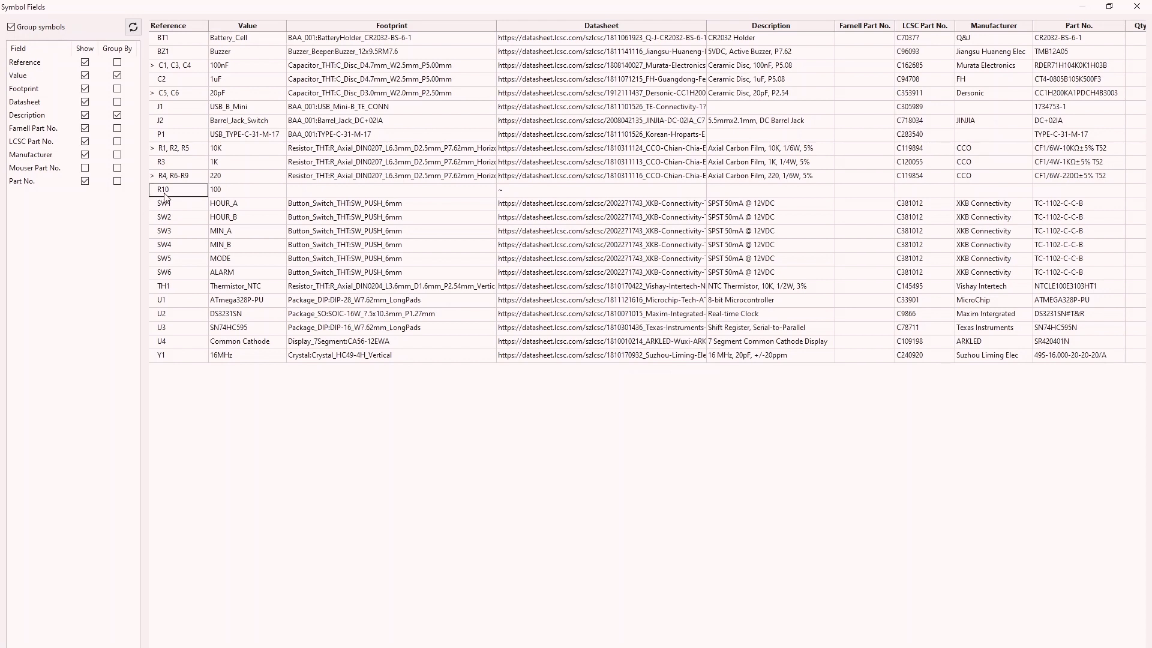
click(219, 194)
click(478, 194)
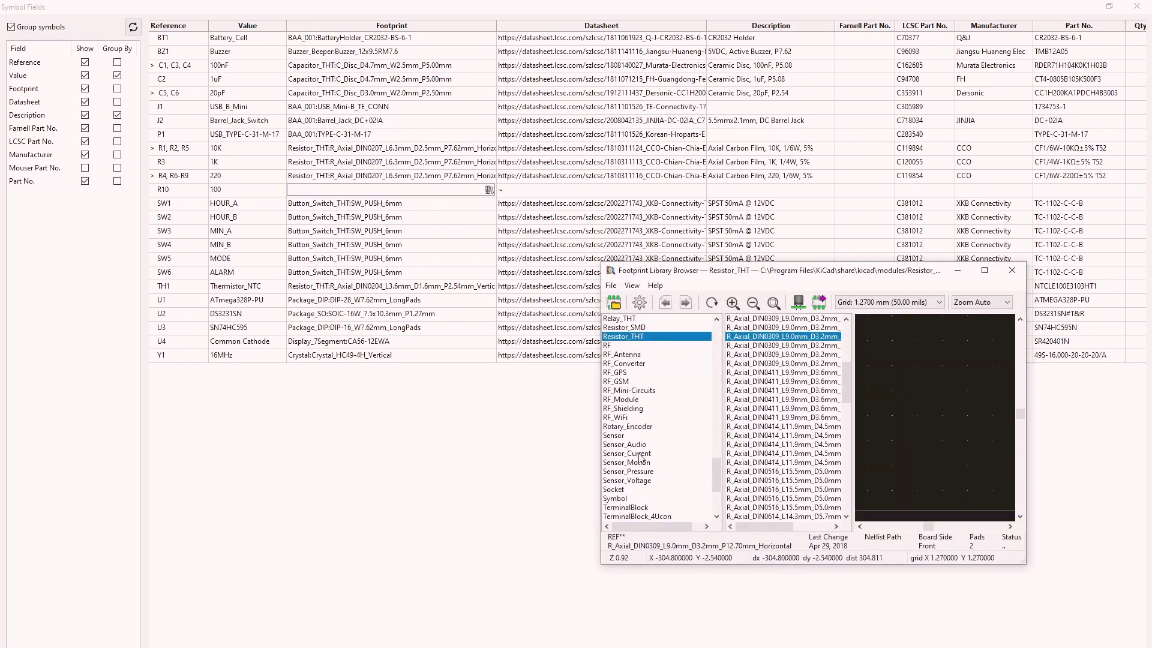
double_click(766, 335)
key(Tab)
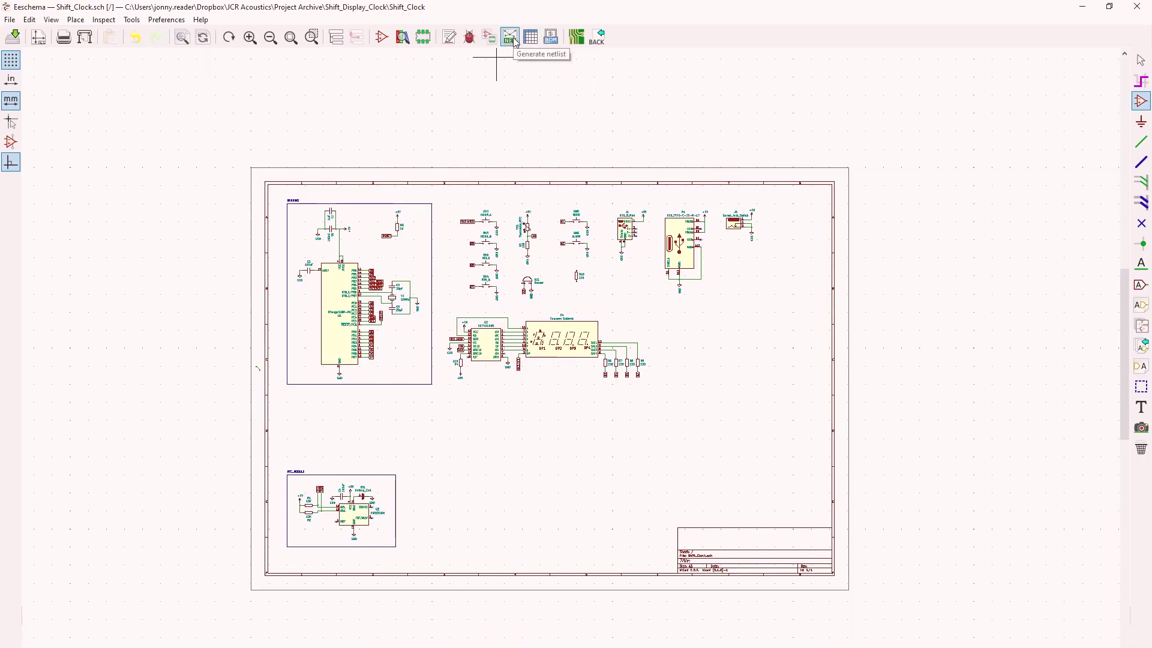
Step: Generate a Pcbnew-format netlist Shift_Clock.net from the schematic
click(509, 38)
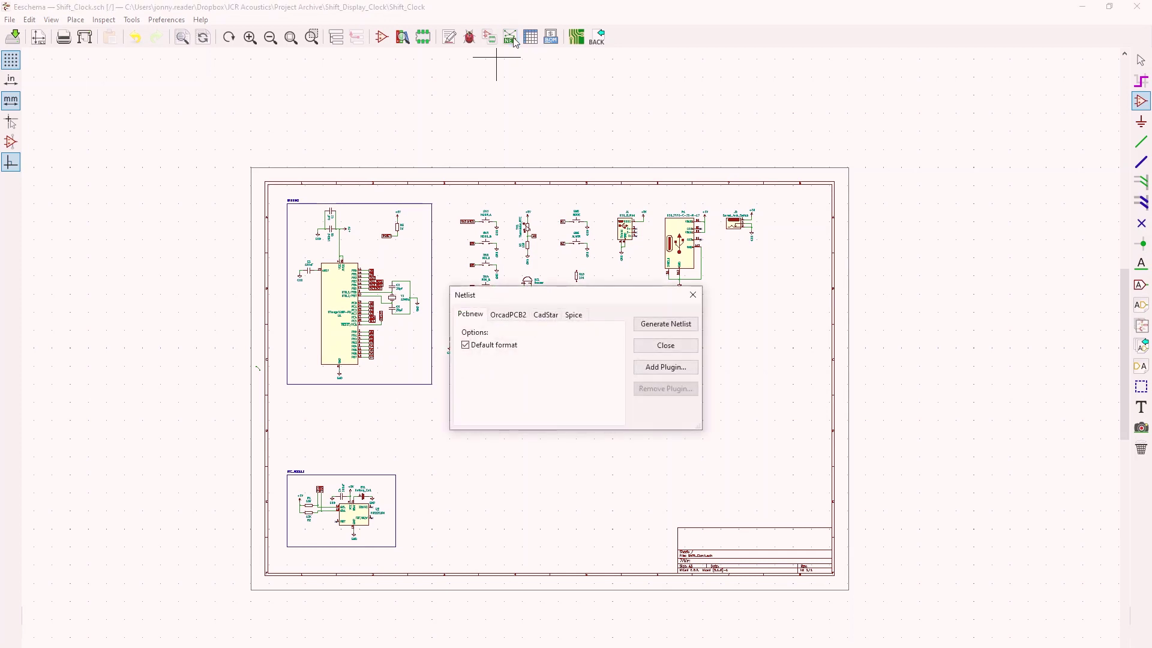
click(665, 323)
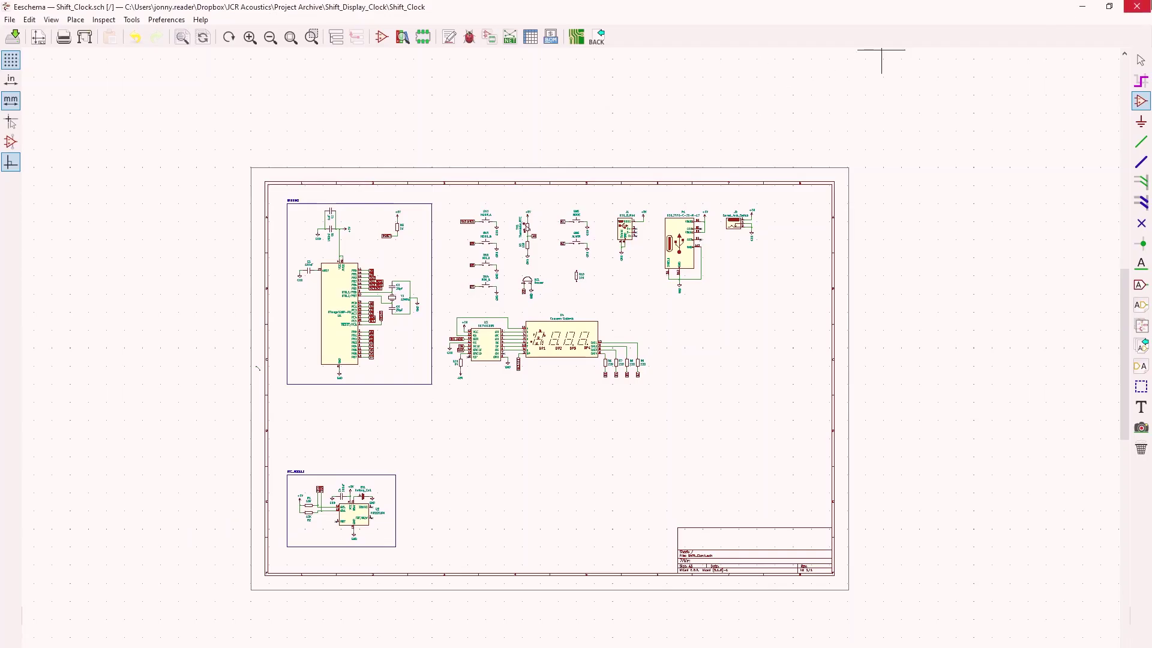
Step: Close the Eeschema window
click(1137, 6)
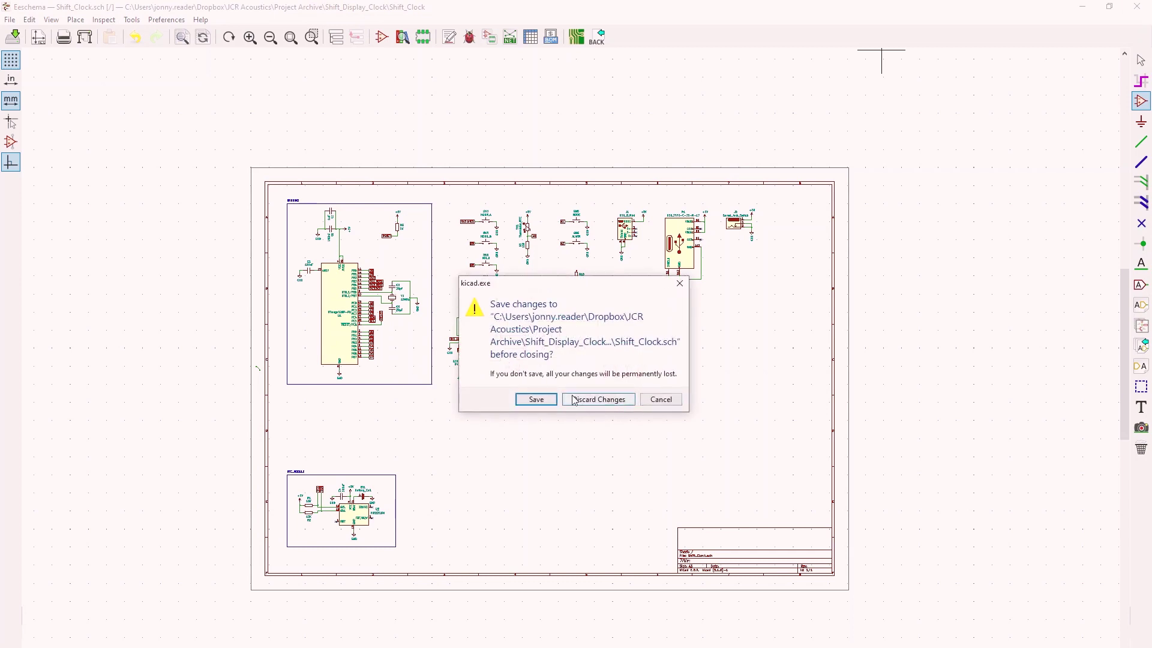
Step: Discard schematic changes, then load Shift_Clock.net into the board and place the footprint cluster
click(601, 399)
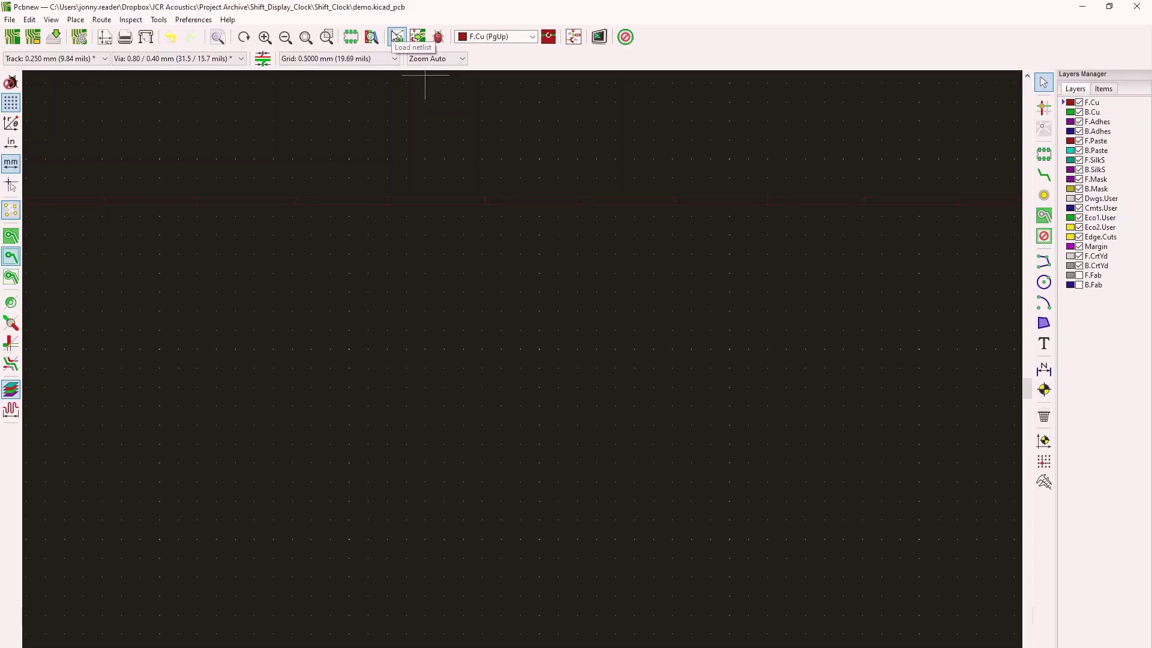
click(395, 36)
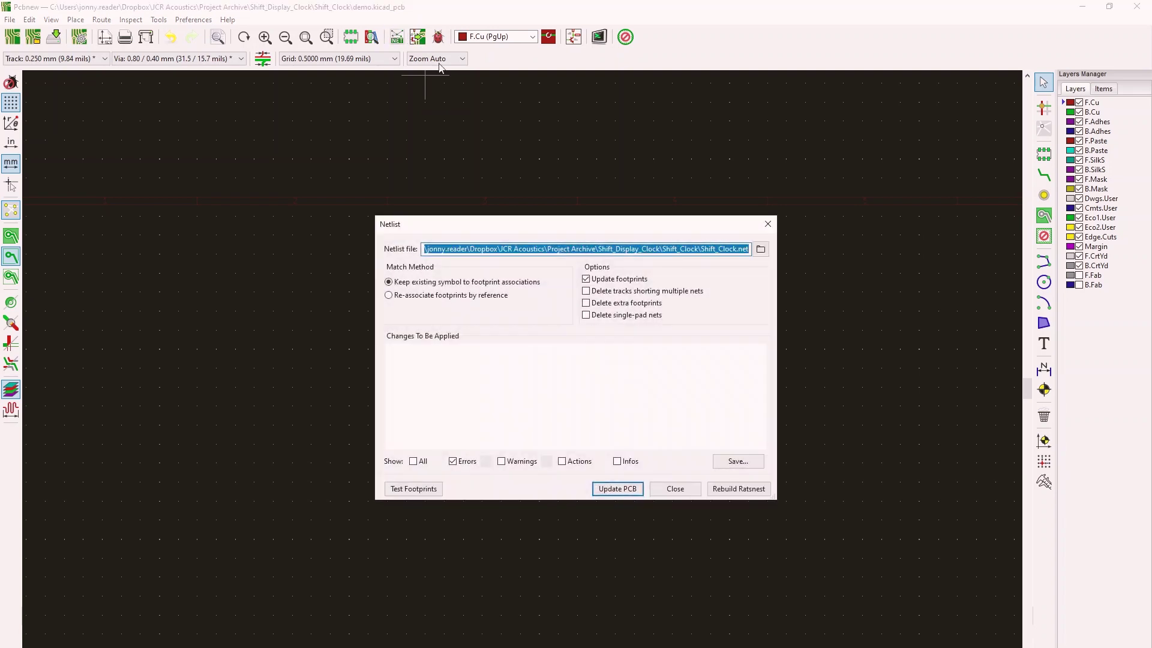
click(605, 489)
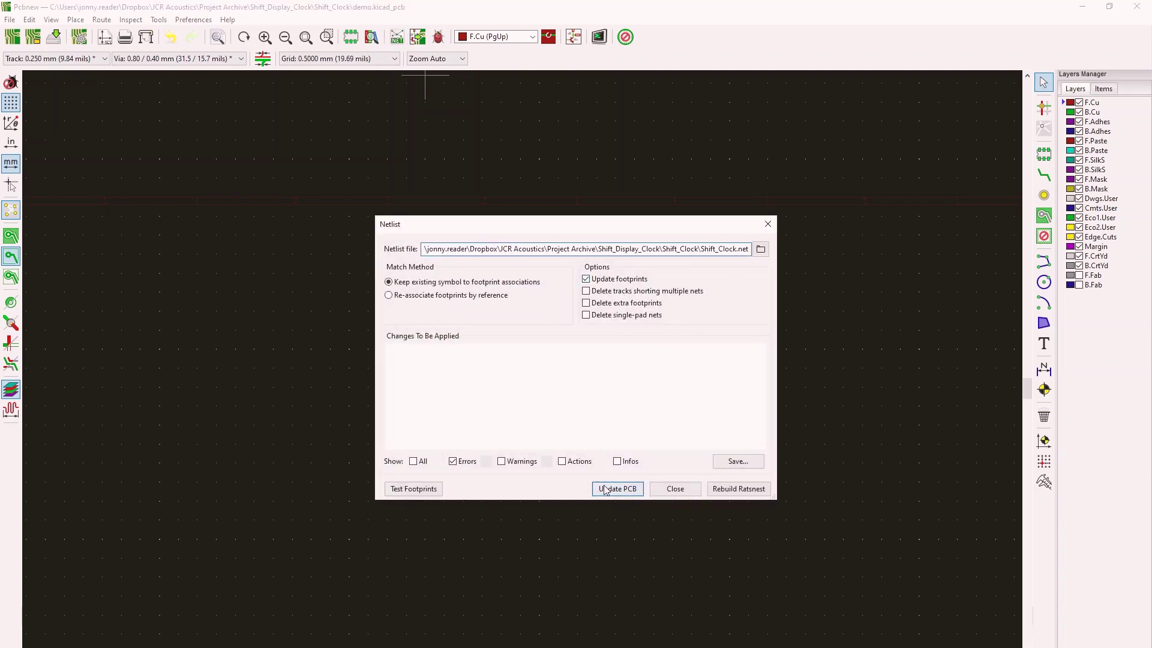
click(678, 489)
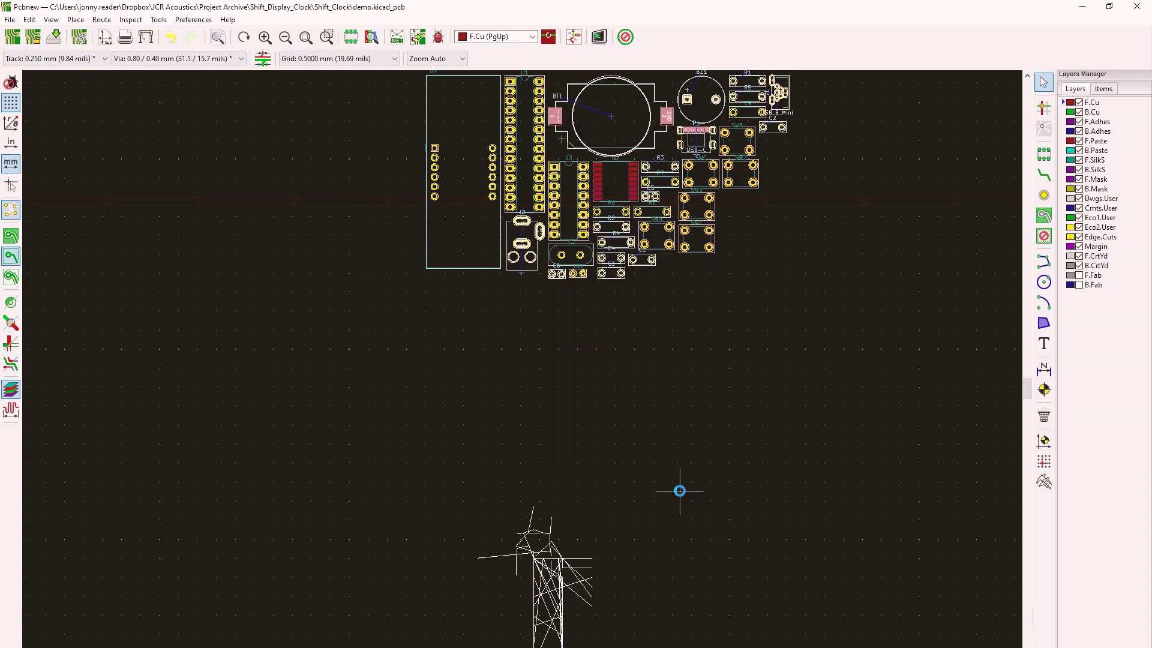
click(666, 537)
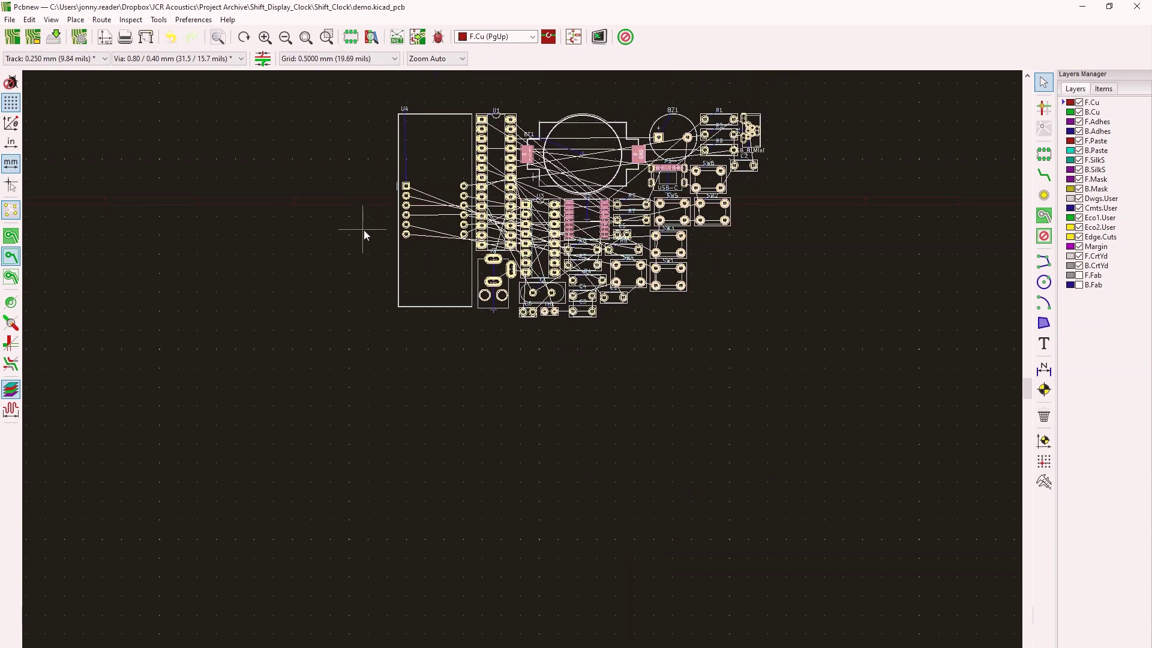
Step: Draw the 99.500 mm width and 30.500 mm height dimensions on Dwgs.User
click(460, 358)
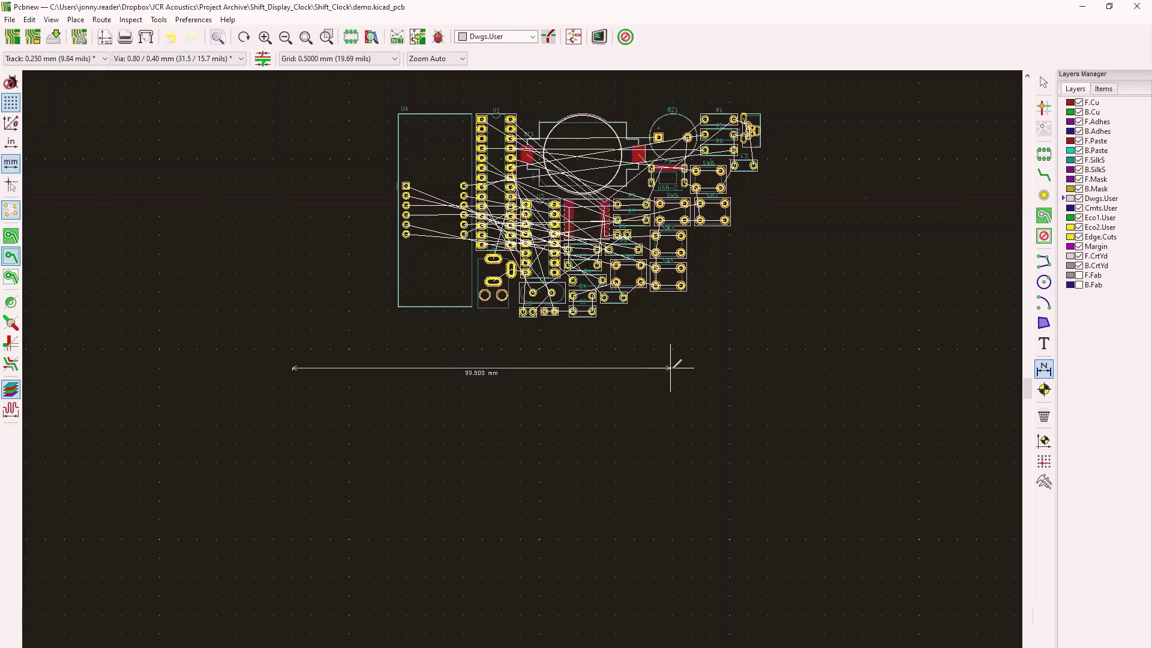
click(670, 367)
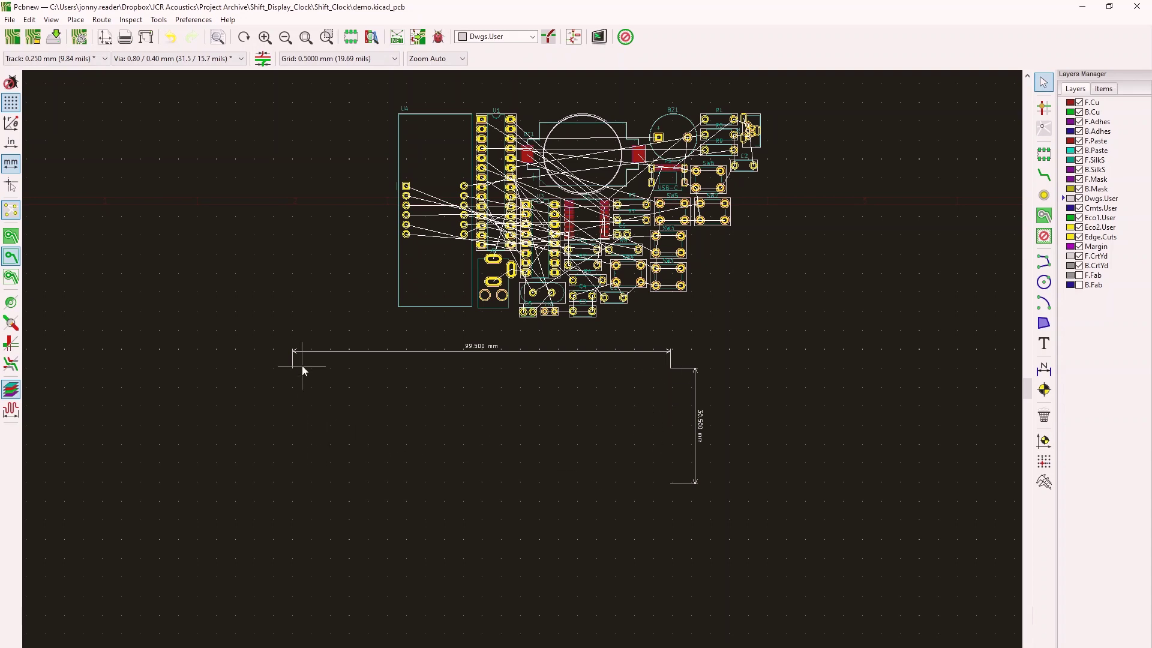
click(454, 273)
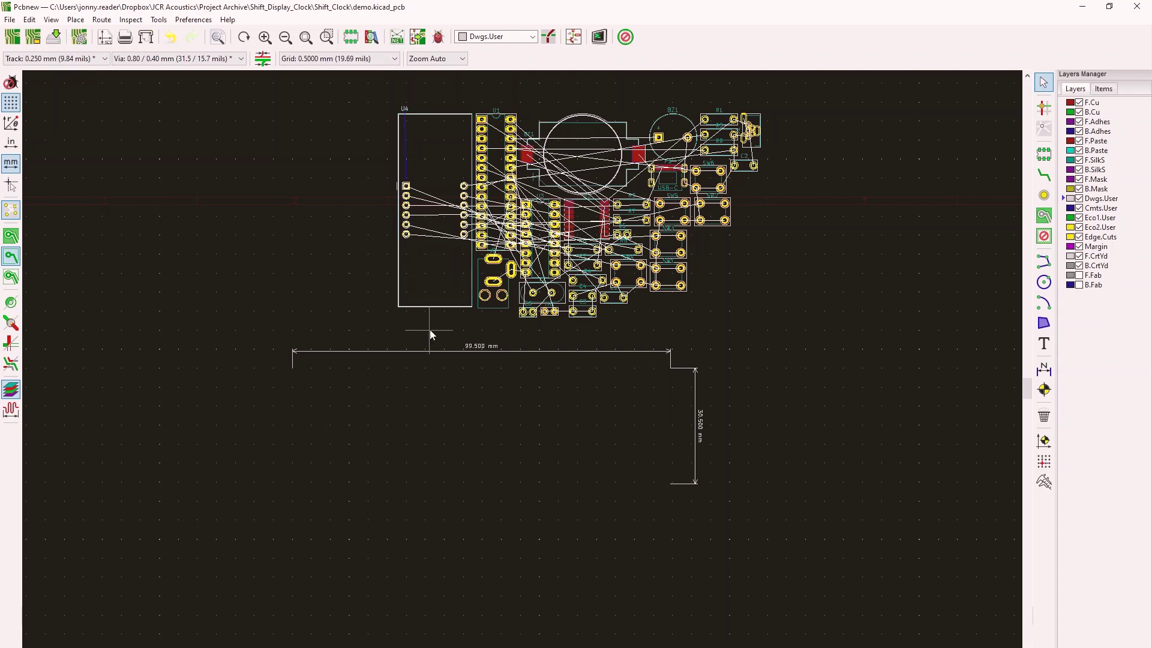
Step: Move U4 into the board outline and rotate it to lie horizontally
click(429, 330)
click(440, 272)
key(m)
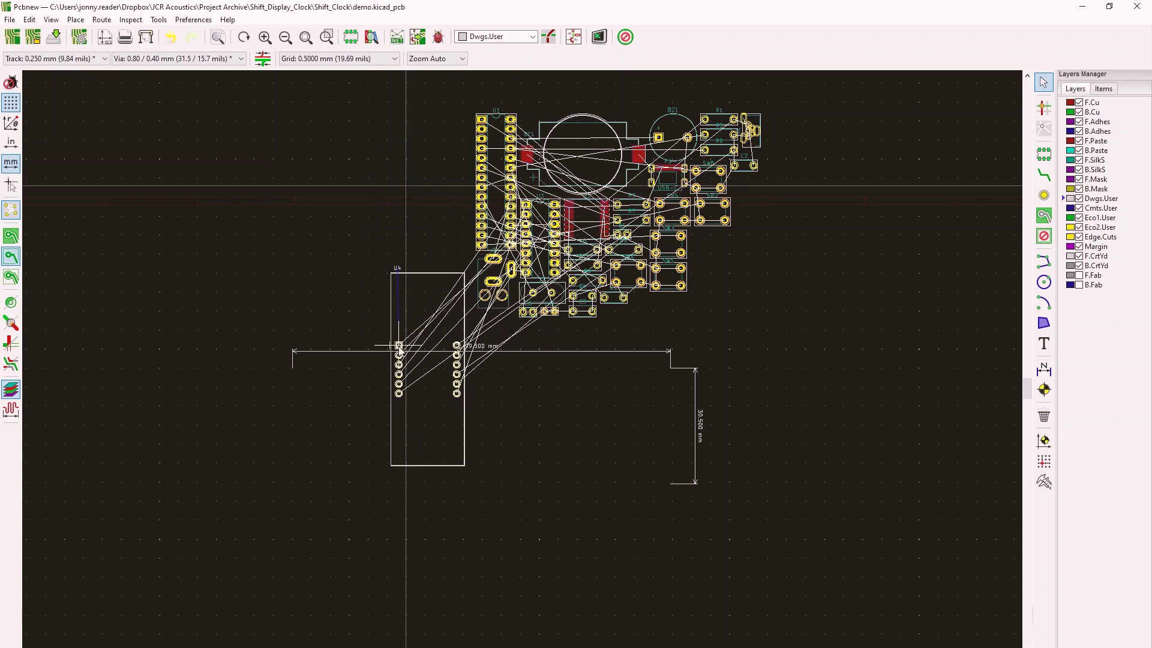
key(r)
key(r)
key(r)
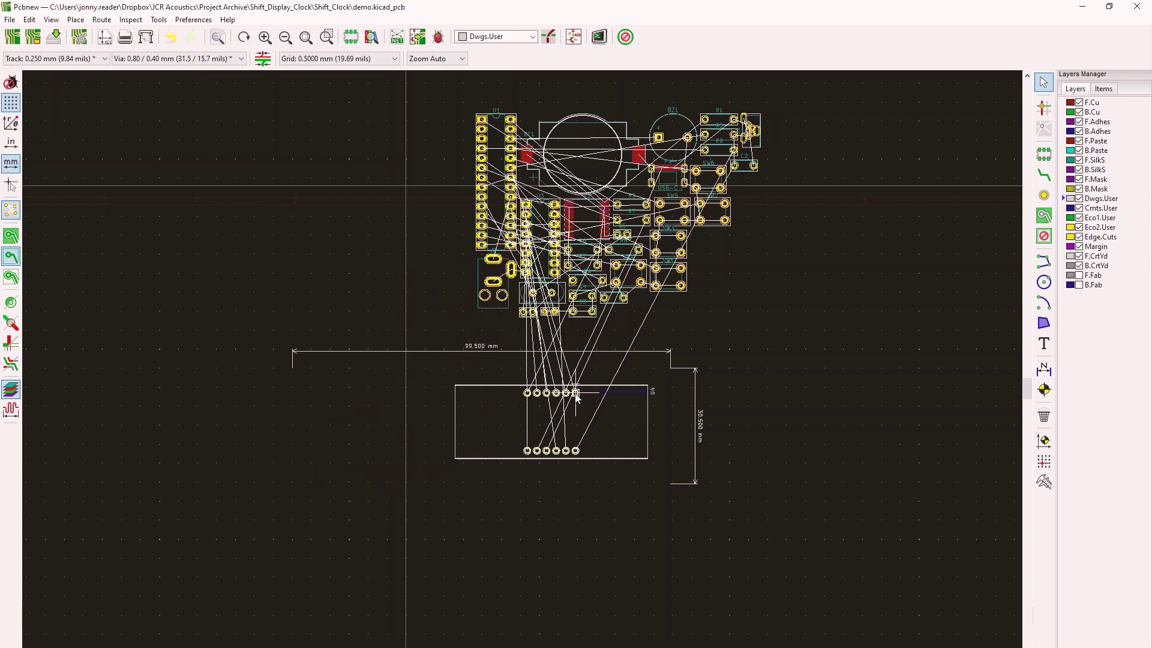
key(r)
key(r)
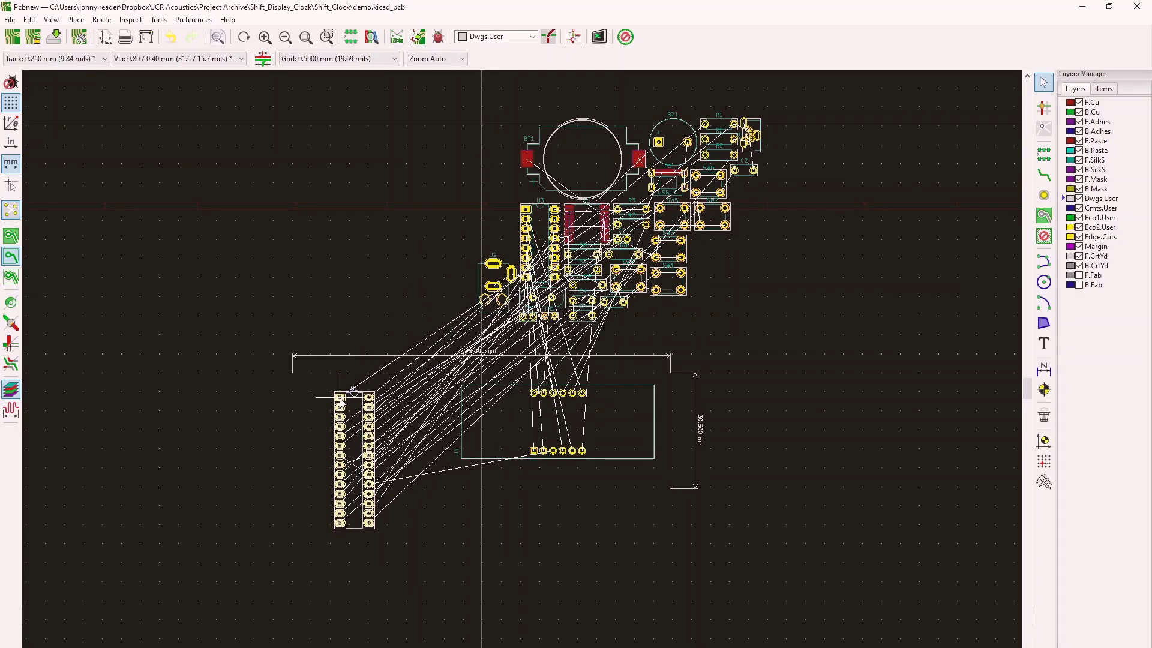
Step: Place U1 at the lower left and move U3 beside it, rotated 180°
click(323, 405)
key(Escape)
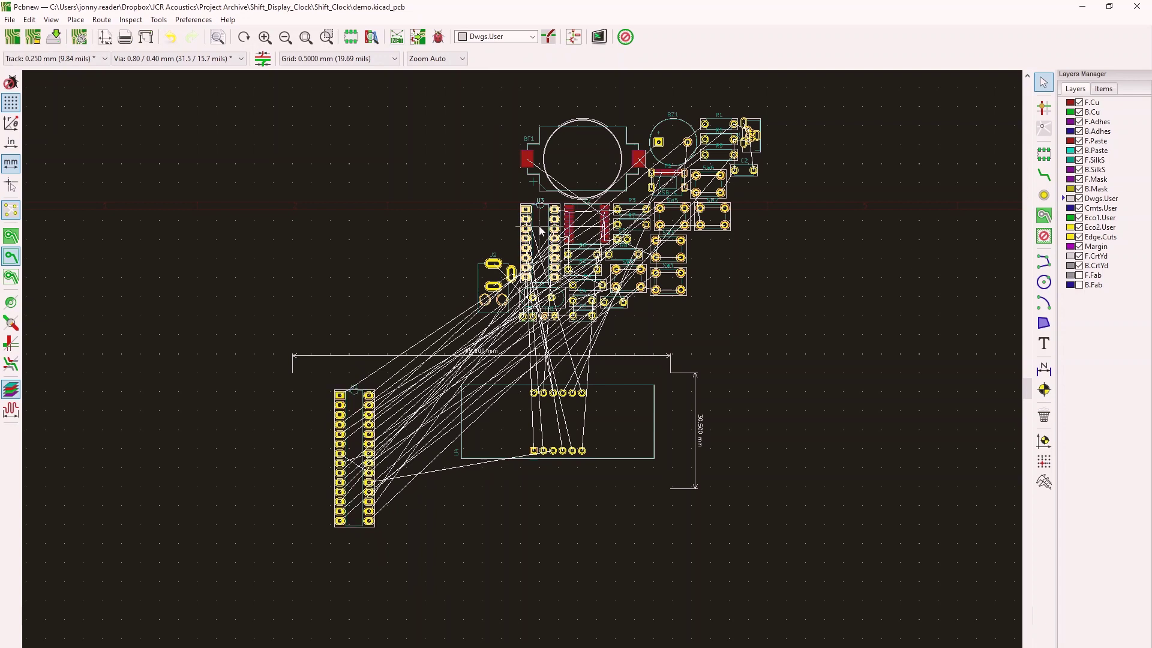
key(m)
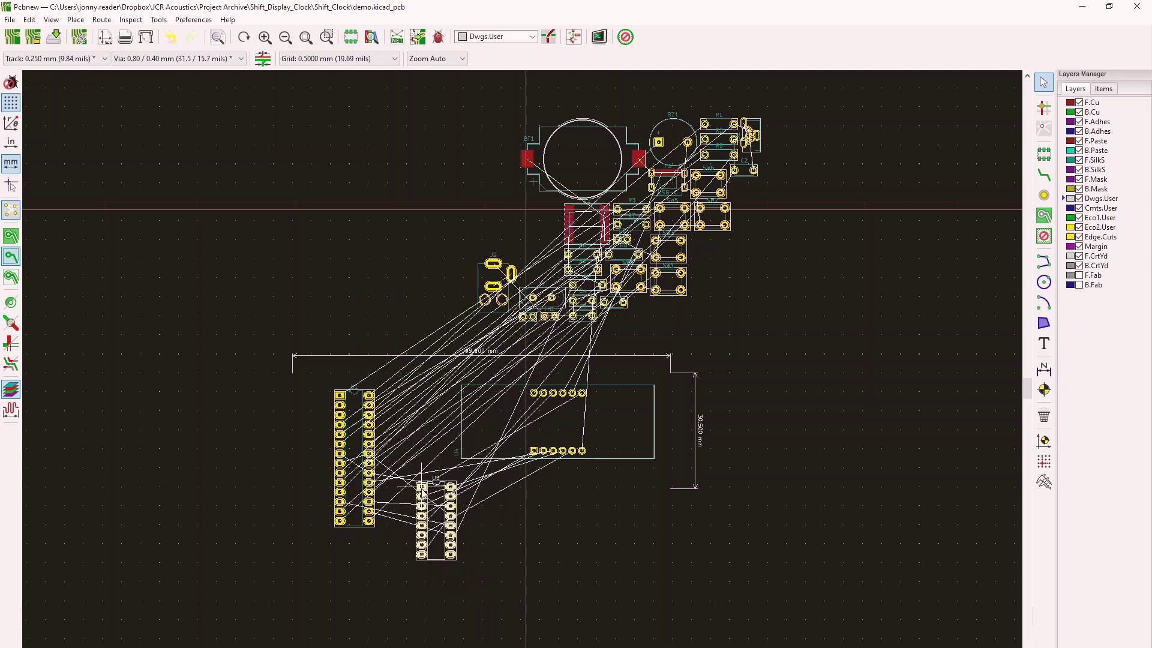
key(r)
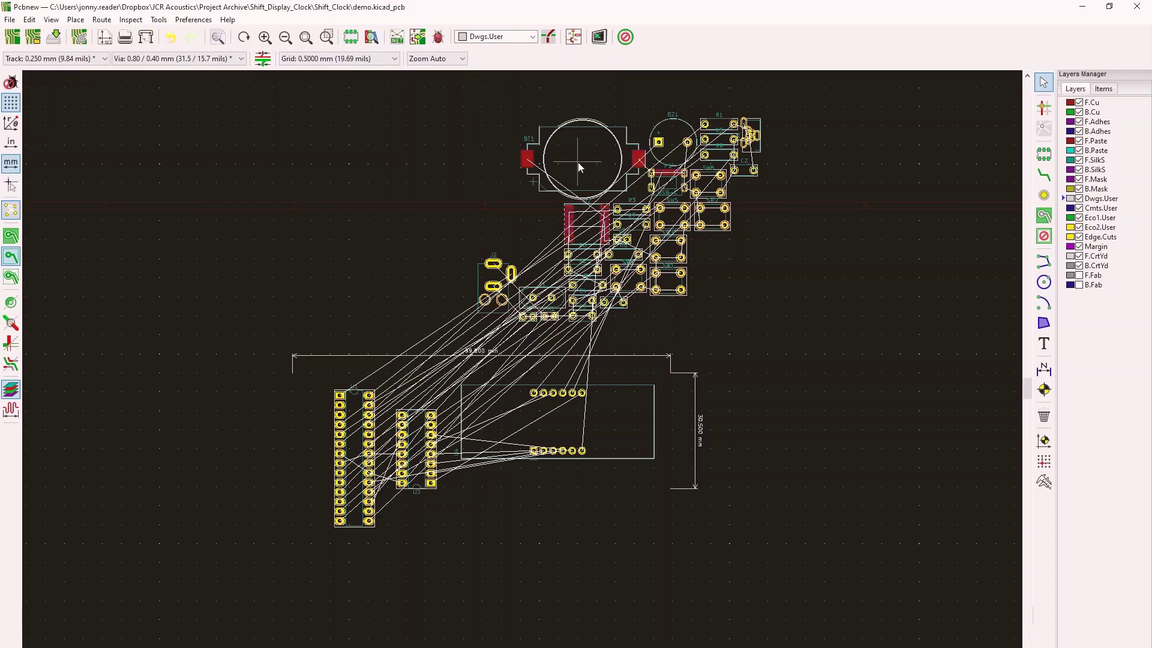
Step: Move the BT1 battery holder to the left and flip it to the back of the board
click(580, 166)
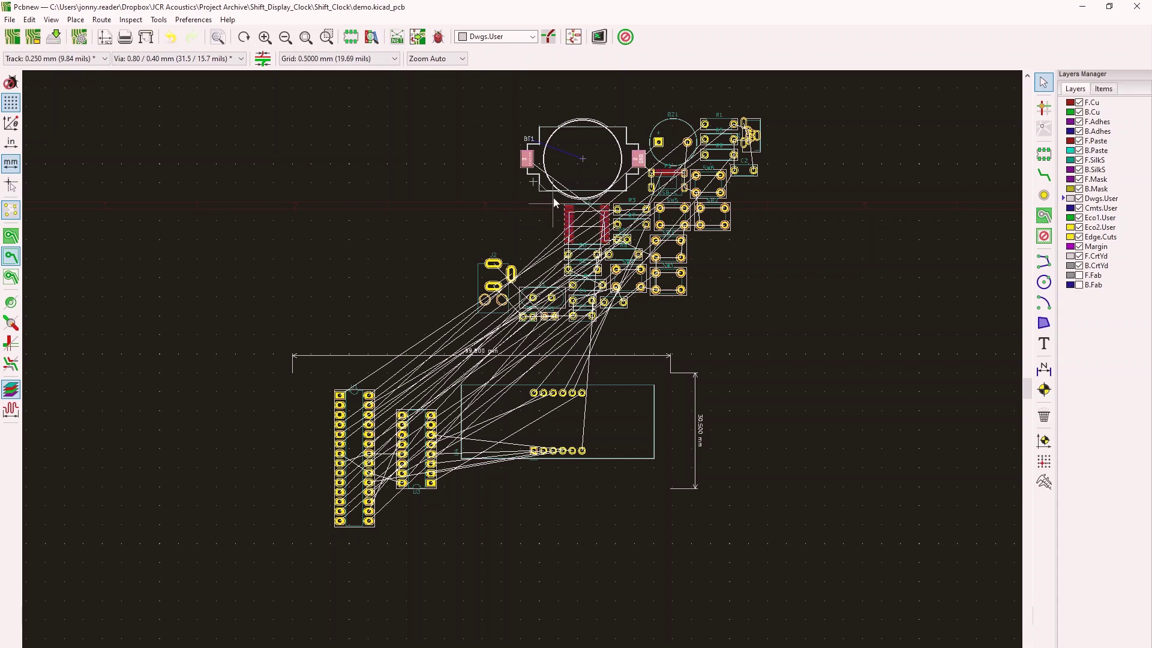
drag(586, 166, 360, 265)
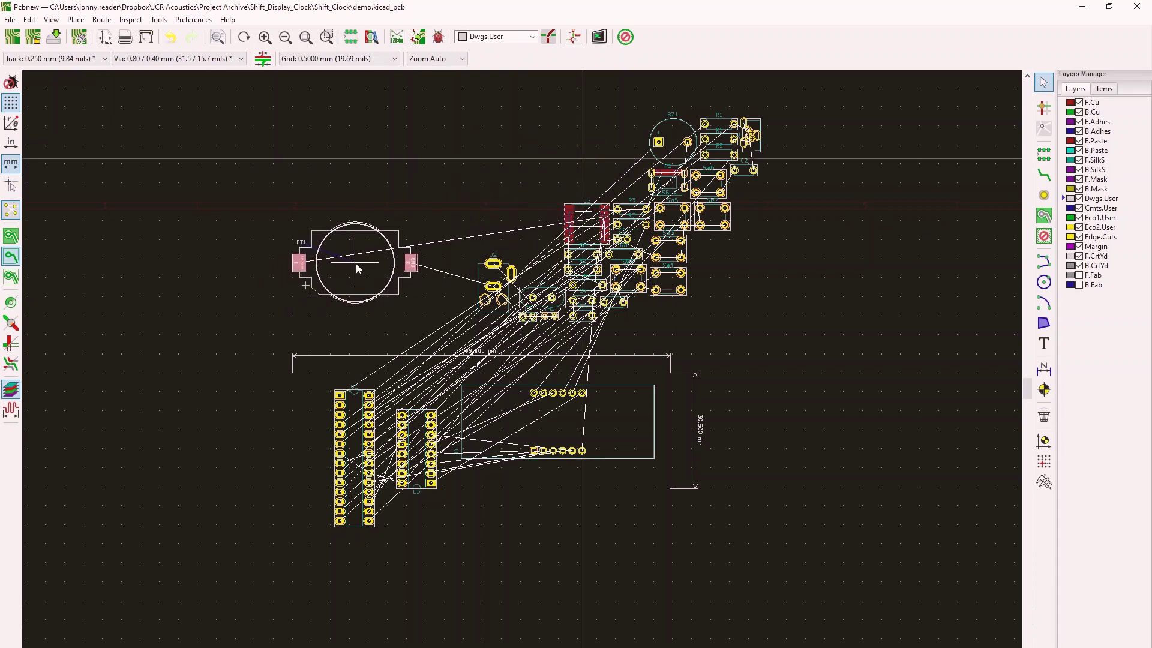
double_click(360, 265)
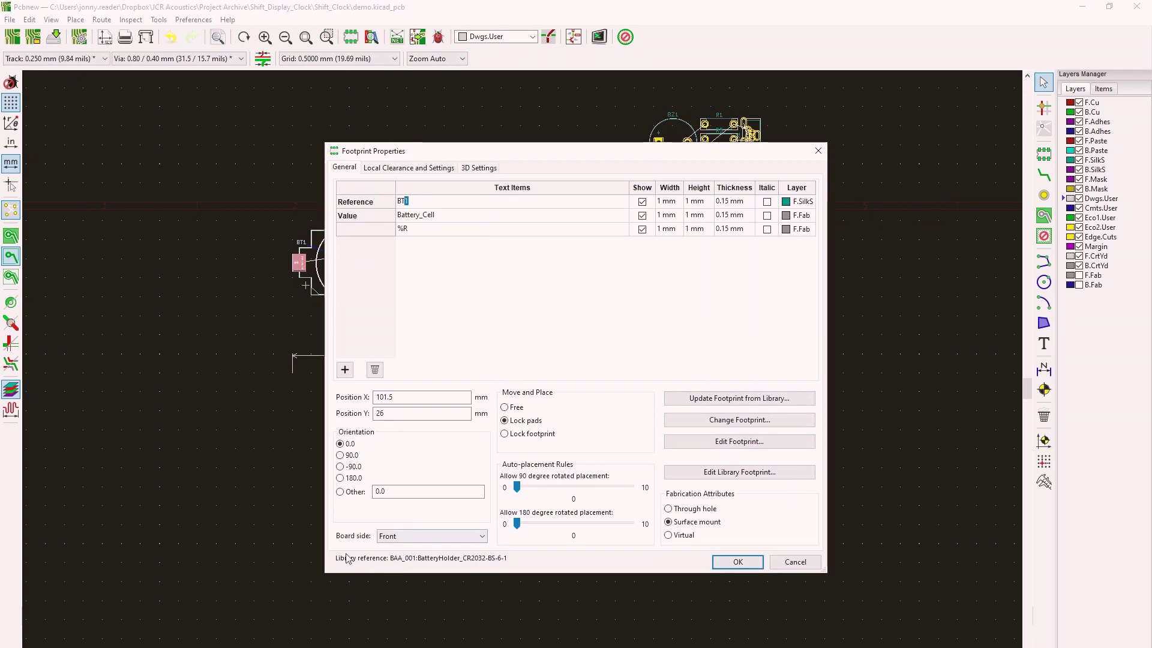
click(404, 537)
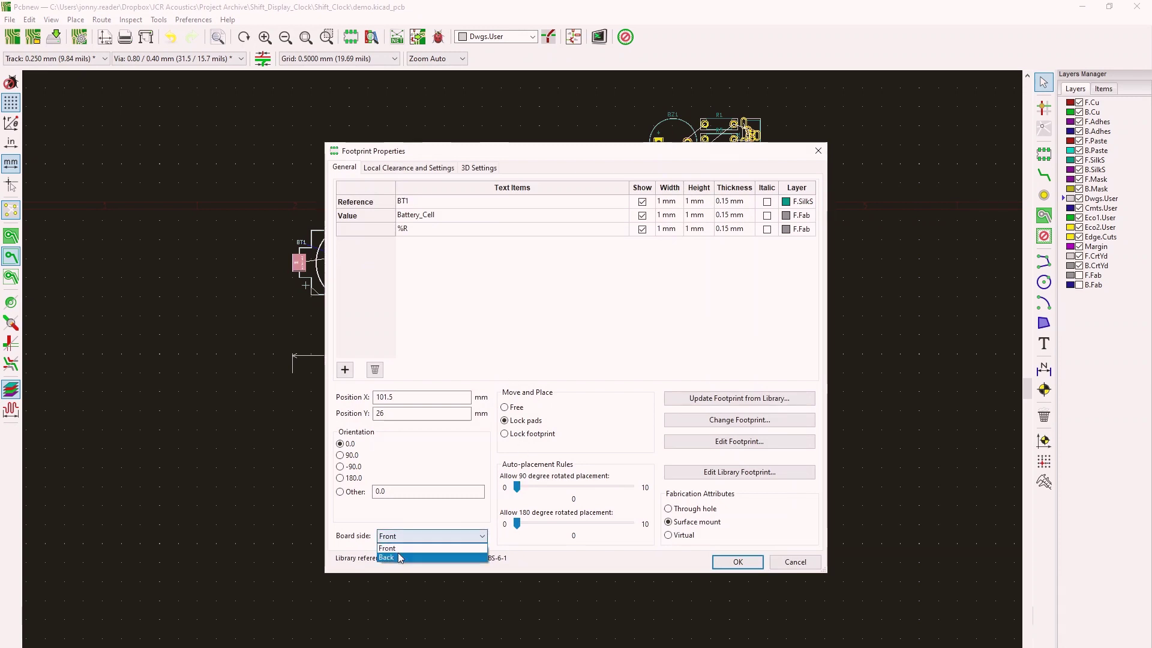
click(399, 557)
click(737, 562)
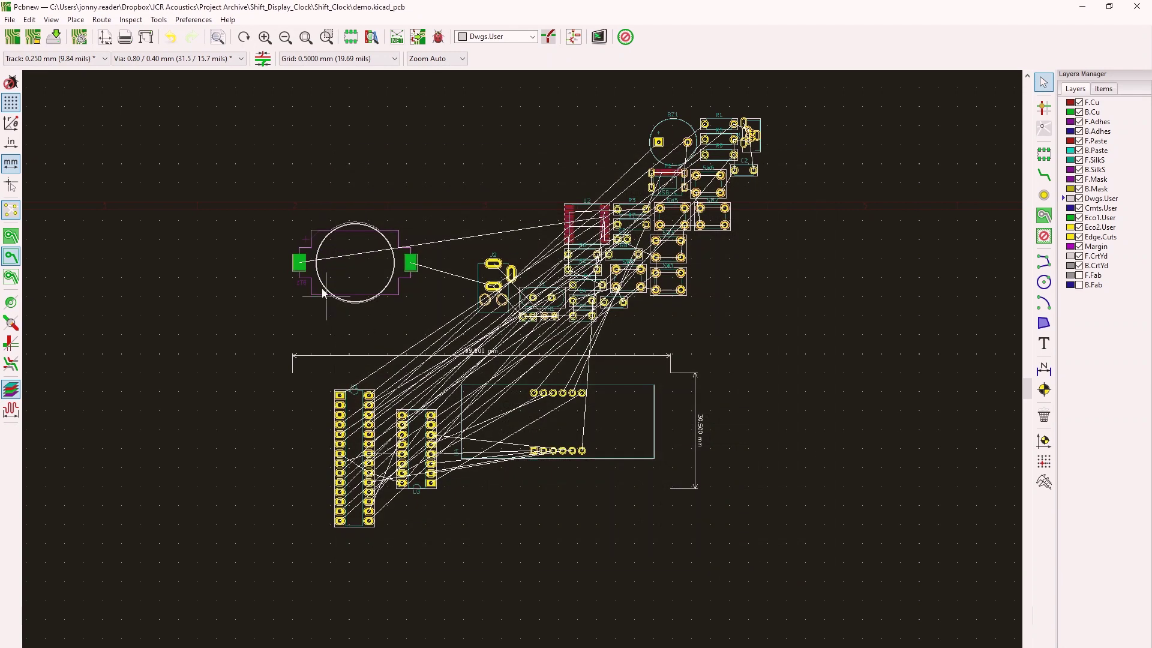
Step: Move U2 just below BT1 and set its board side to Back
scroll(357, 266, up, 5)
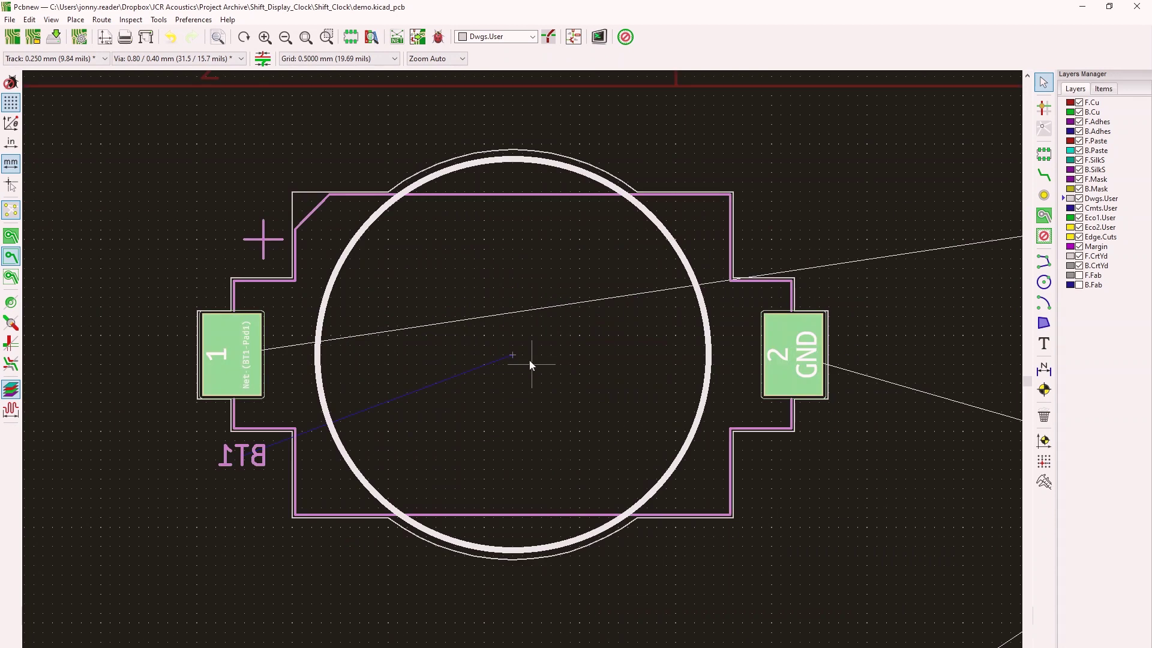
scroll(541, 434, down, 5)
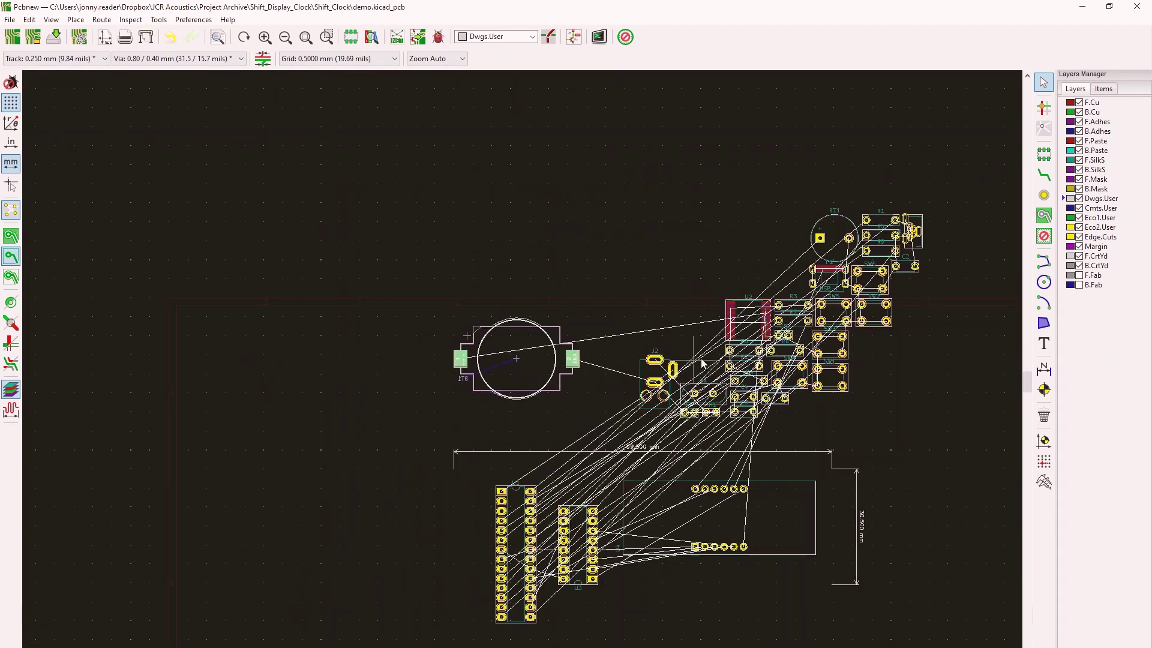
click(746, 318)
drag(745, 318, 535, 428)
double_click(535, 428)
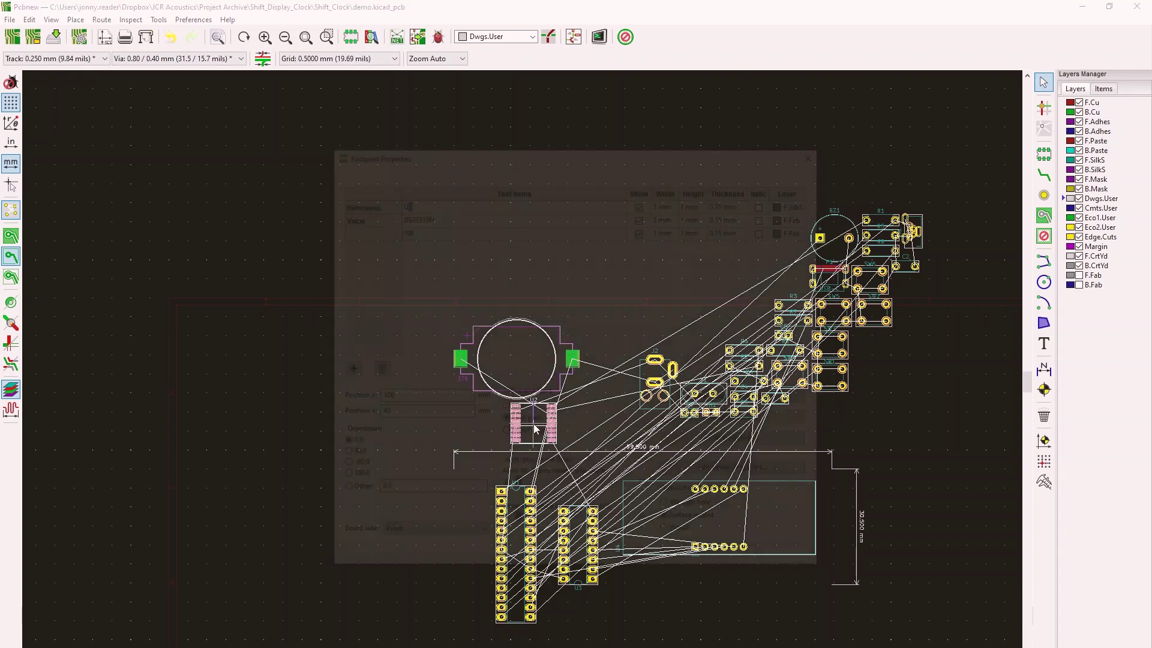
click(430, 536)
click(428, 557)
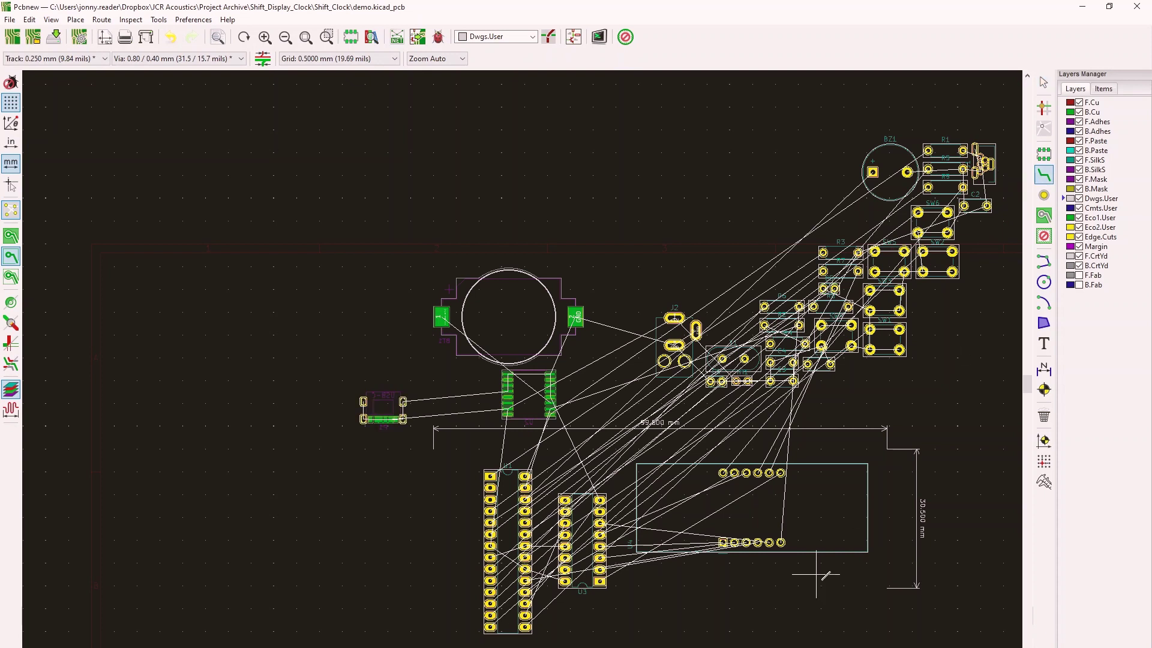
Step: Keep the 0.250 mm track width and route a front-copper track from U1's D10 pad to U3
click(60, 58)
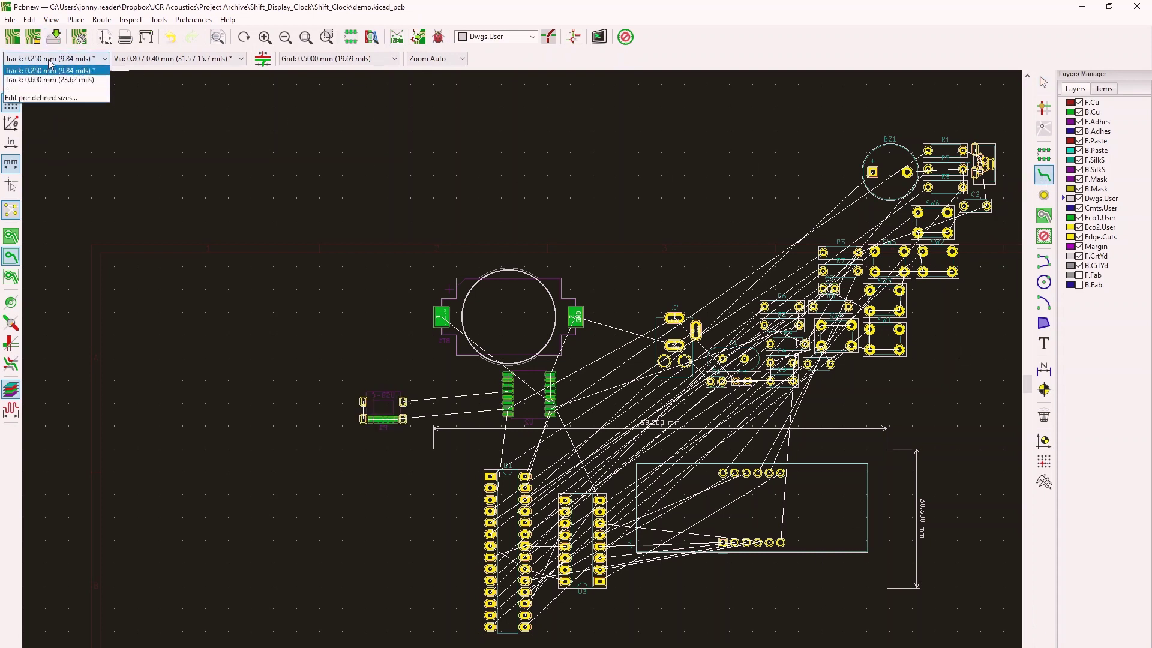
click(51, 70)
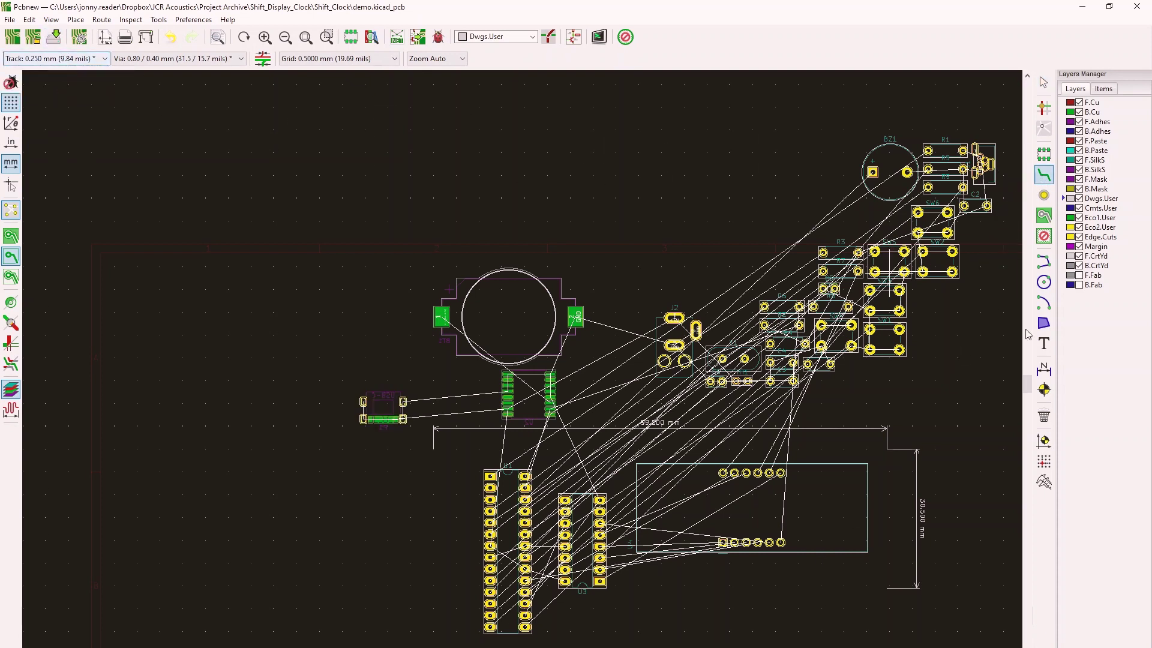
click(1090, 112)
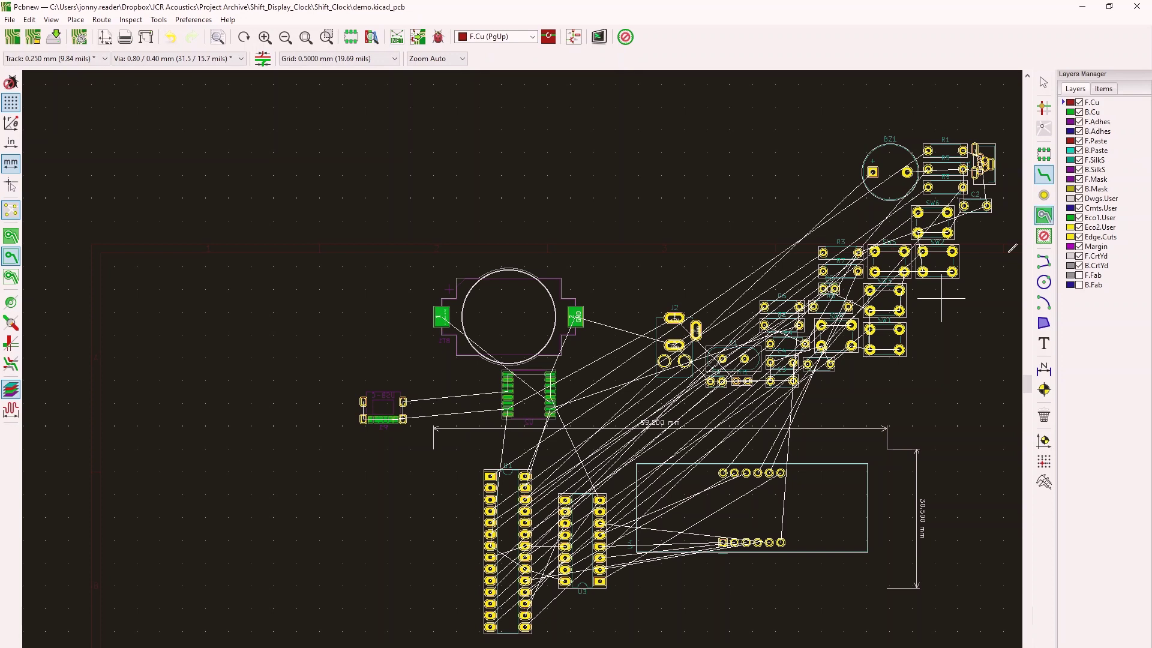
click(525, 614)
scroll(525, 615, up, 5)
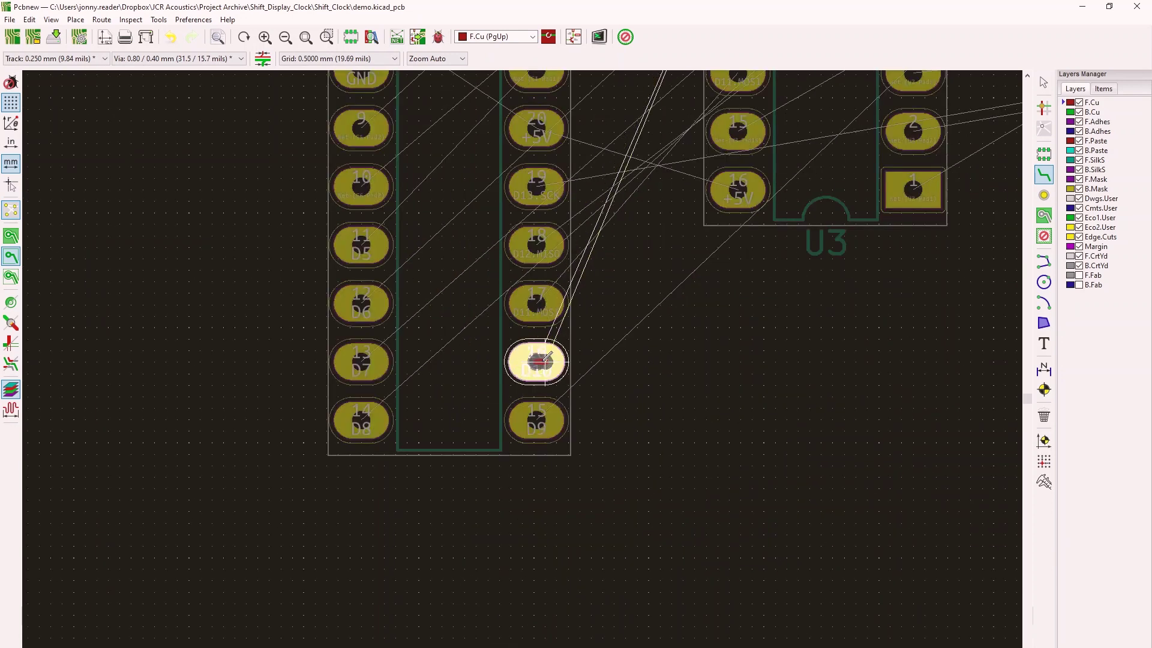
scroll(543, 360, down, 4)
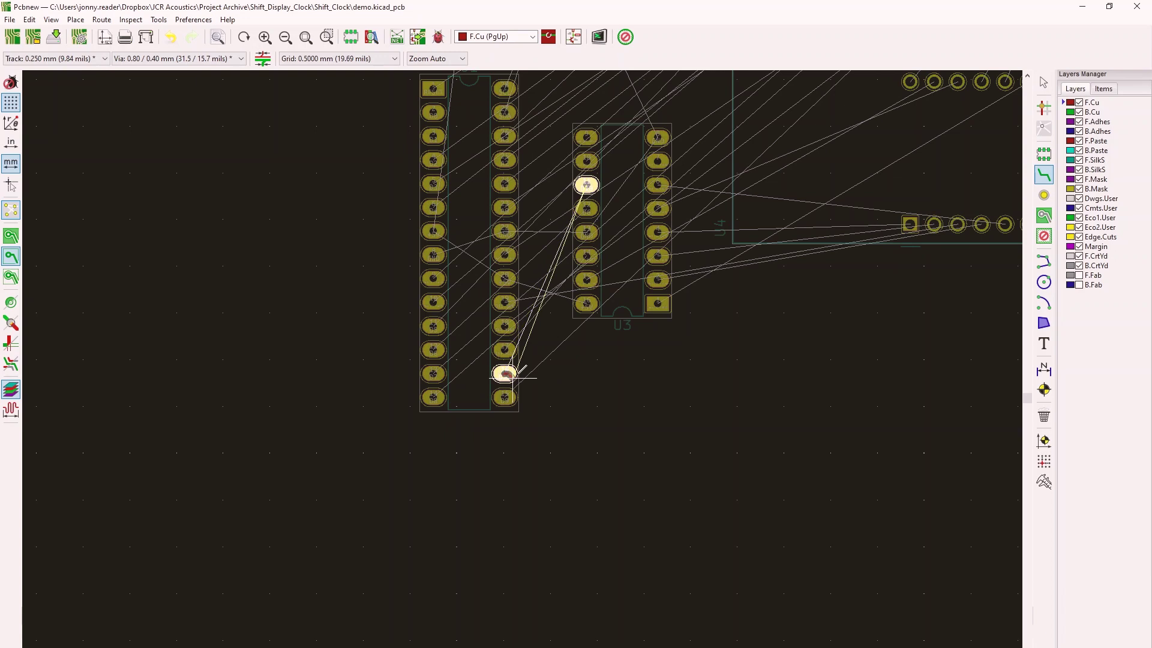
click(586, 184)
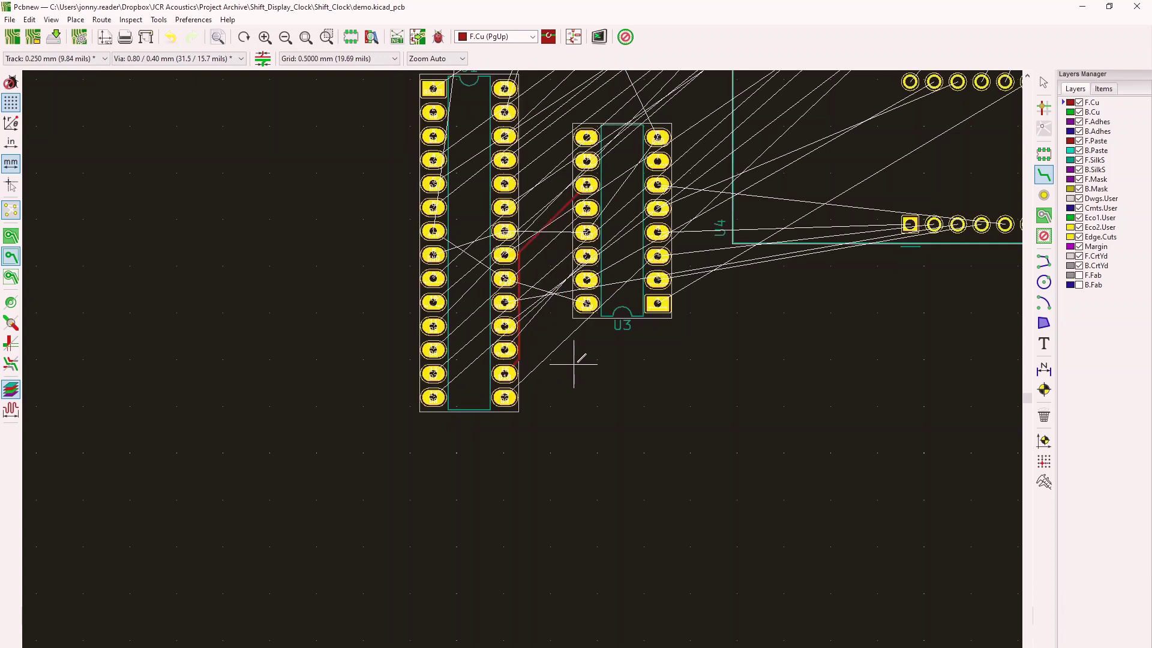
Step: Start a back-copper track from a pad, then return routing to the front copper layer
click(1092, 112)
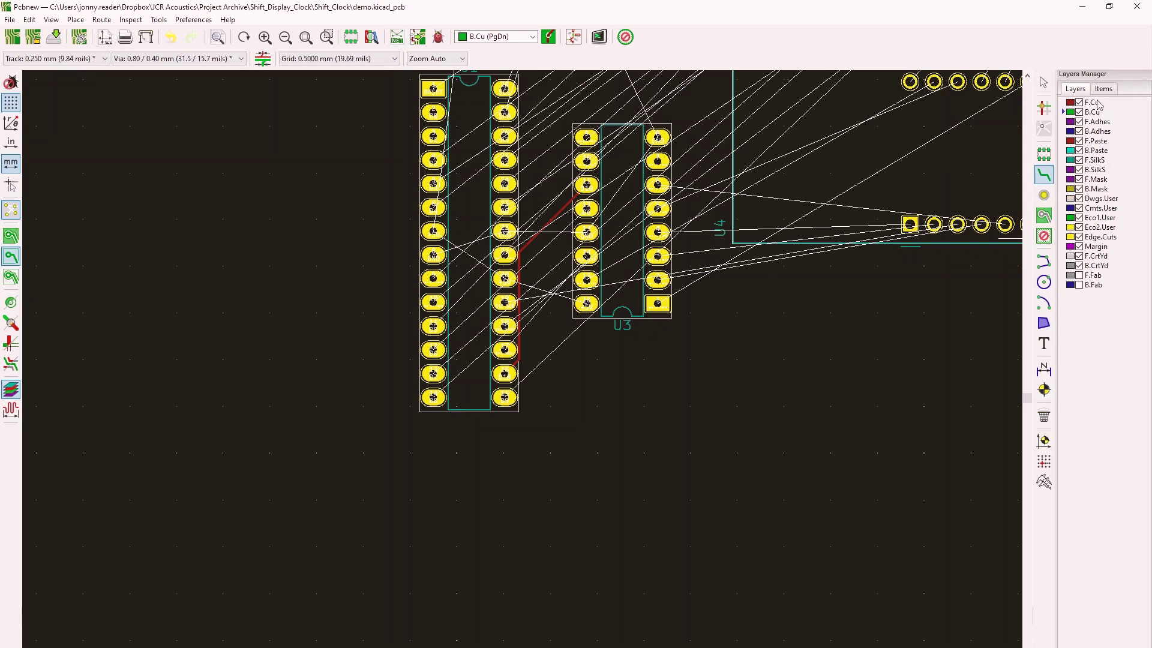
click(505, 396)
scroll(507, 394, down, 4)
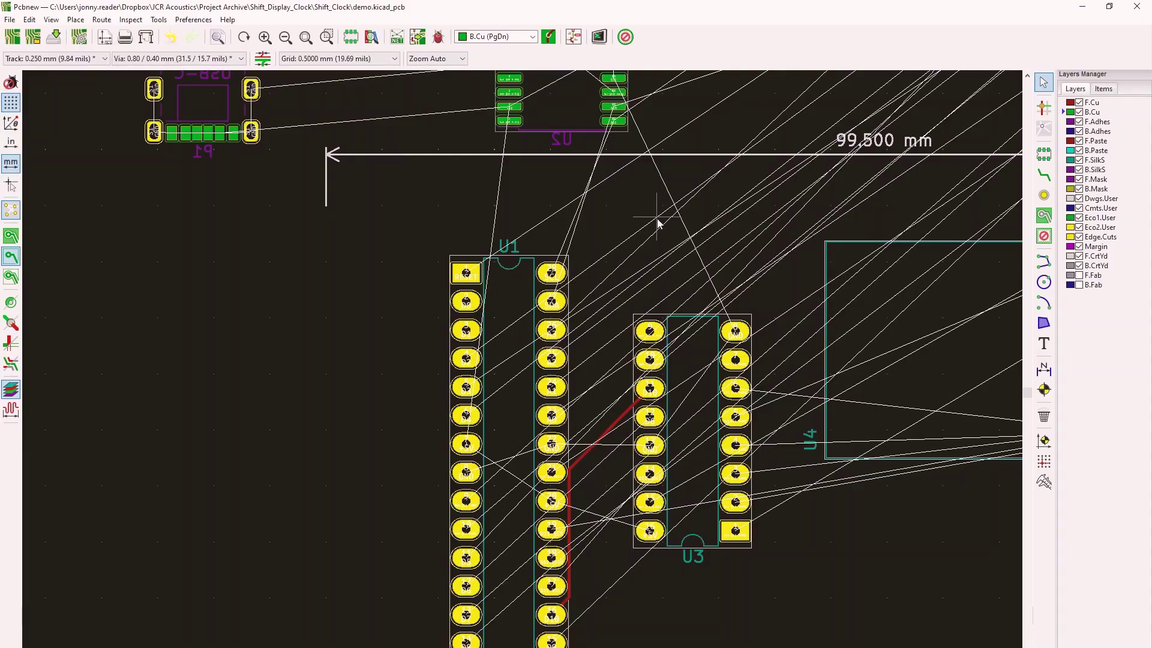
scroll(552, 277, up, 4)
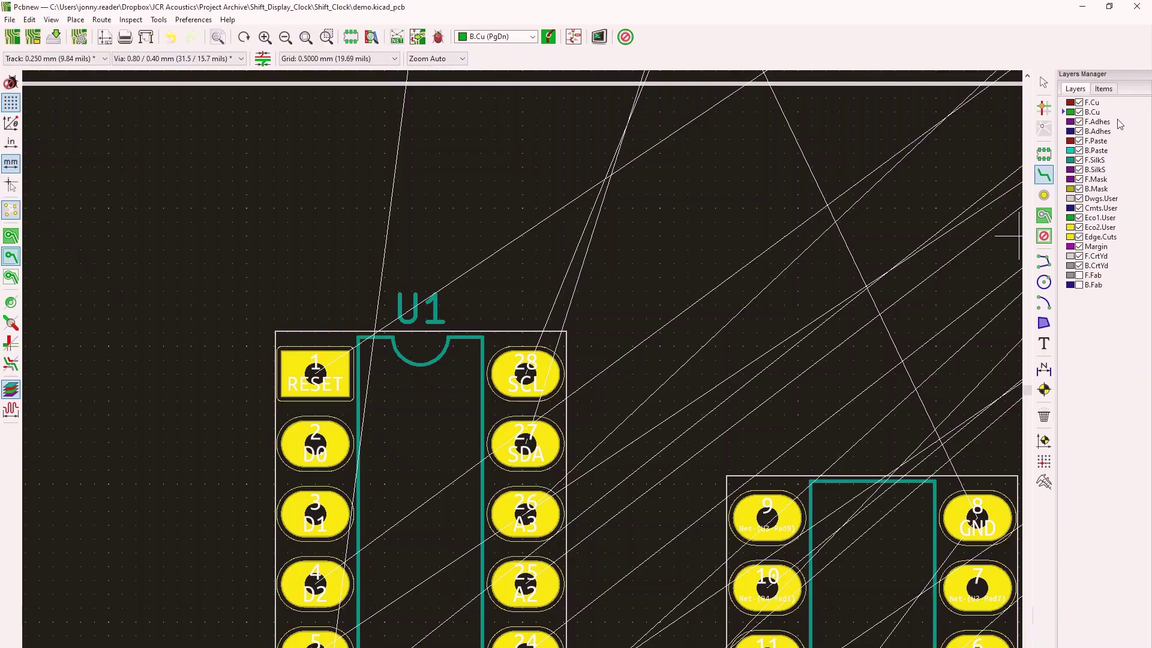
click(1093, 103)
Step: Start a track from U1's SCL pad 28
click(544, 367)
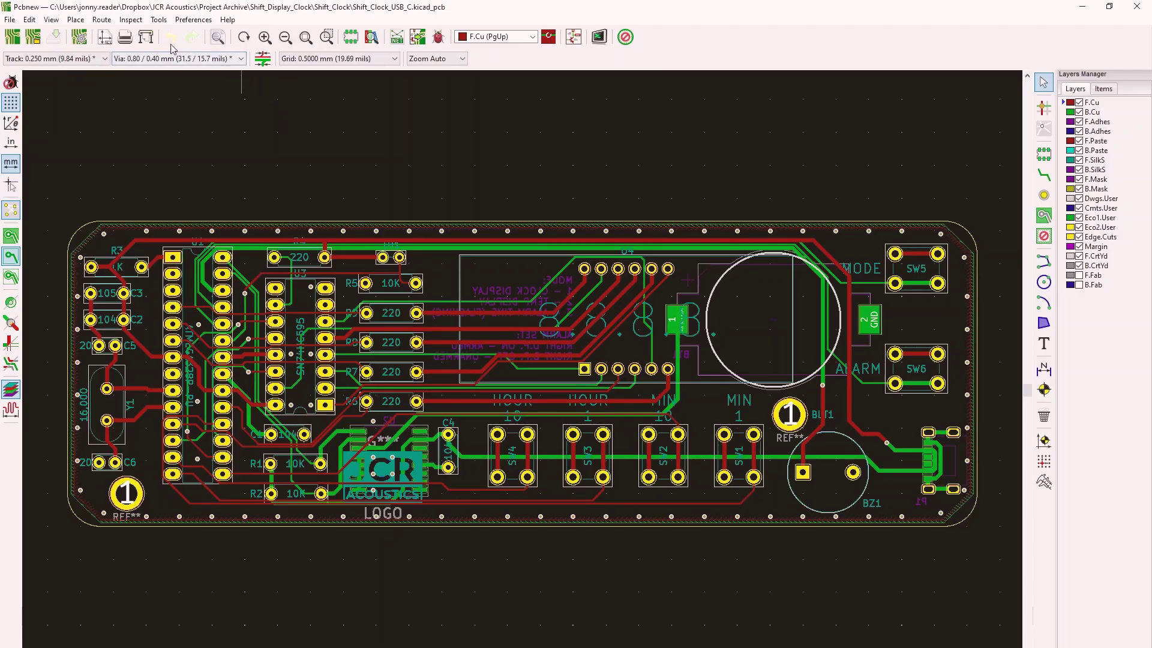
click(53, 20)
click(77, 94)
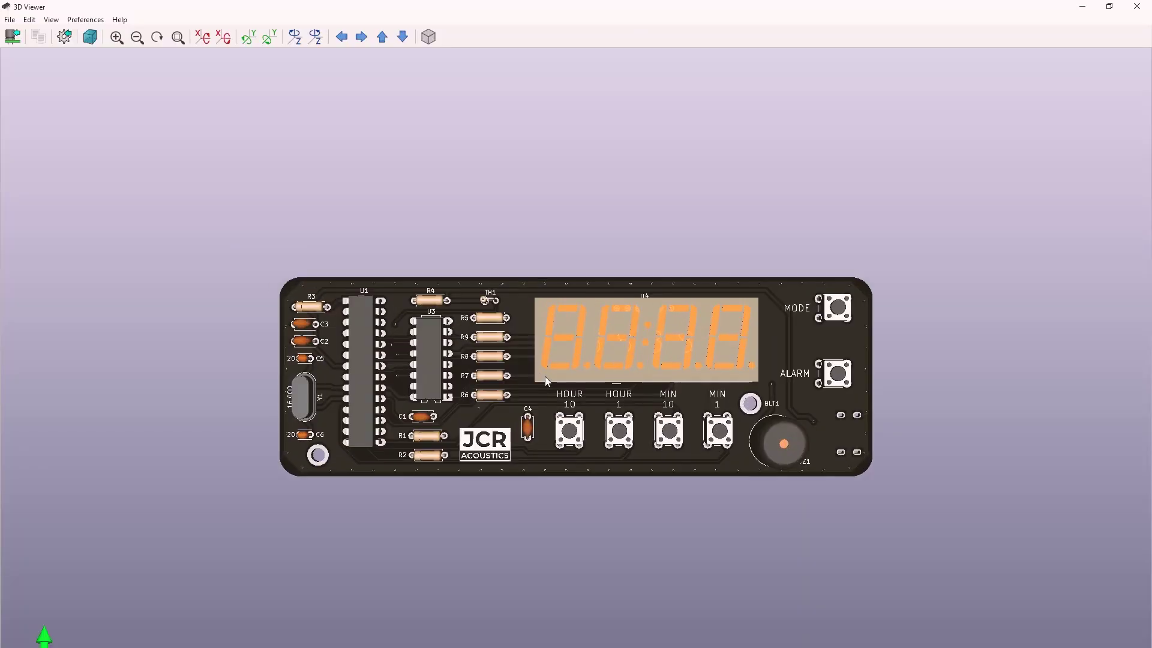
scroll(544, 377, up, 1)
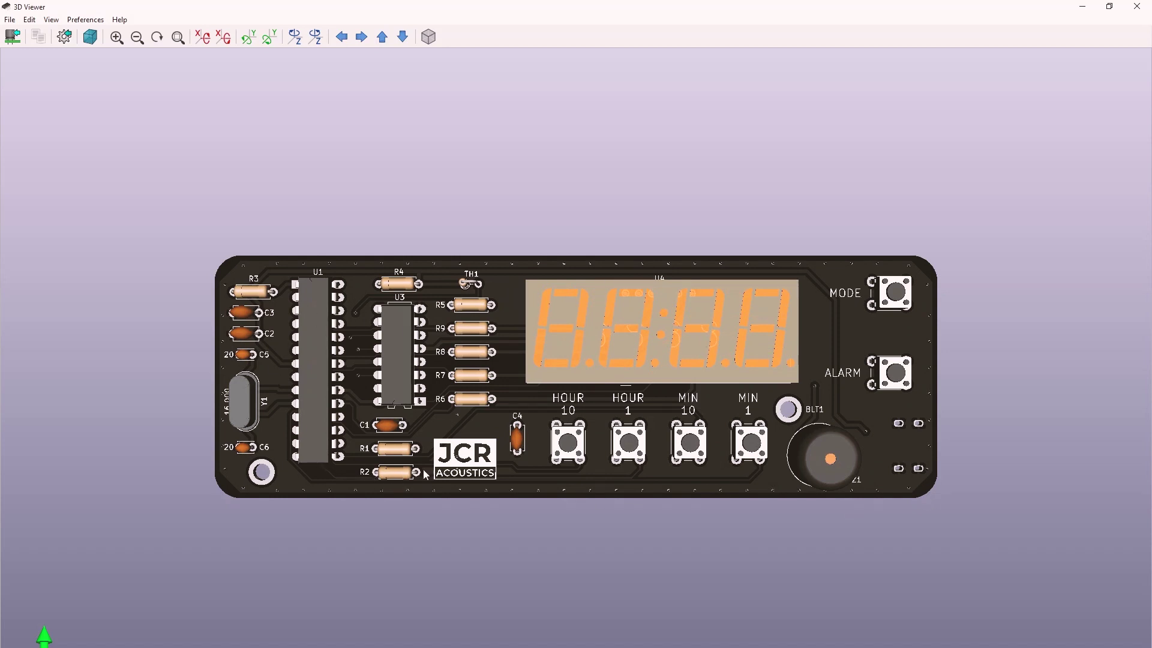
drag(299, 393, 806, 359)
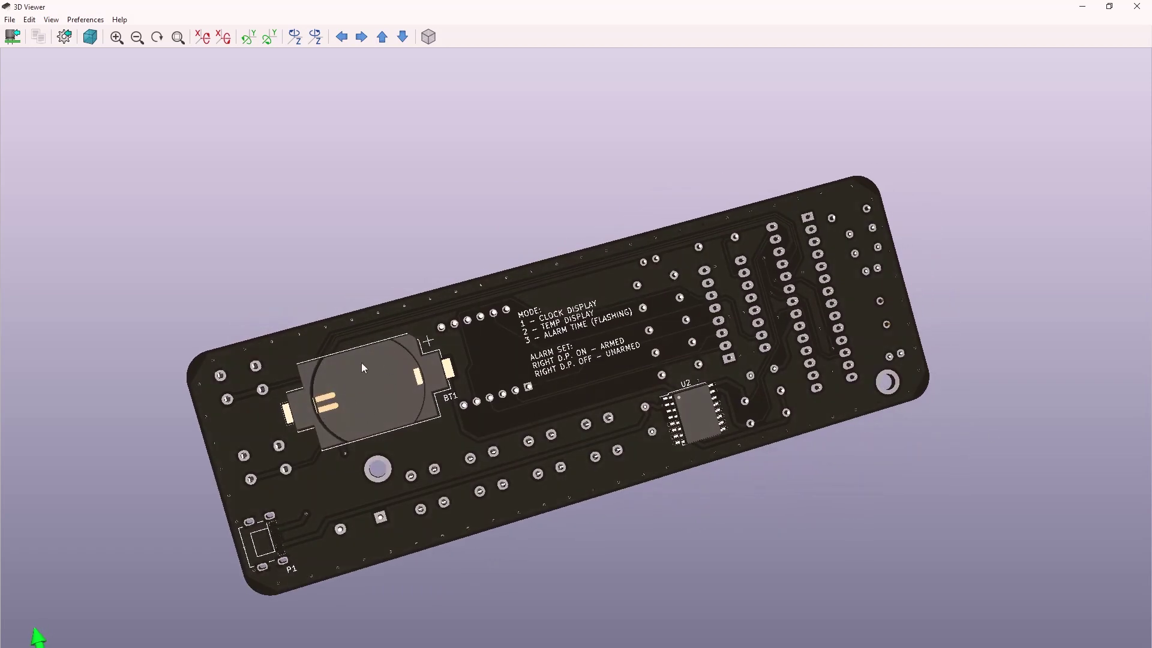
drag(909, 315, 622, 423)
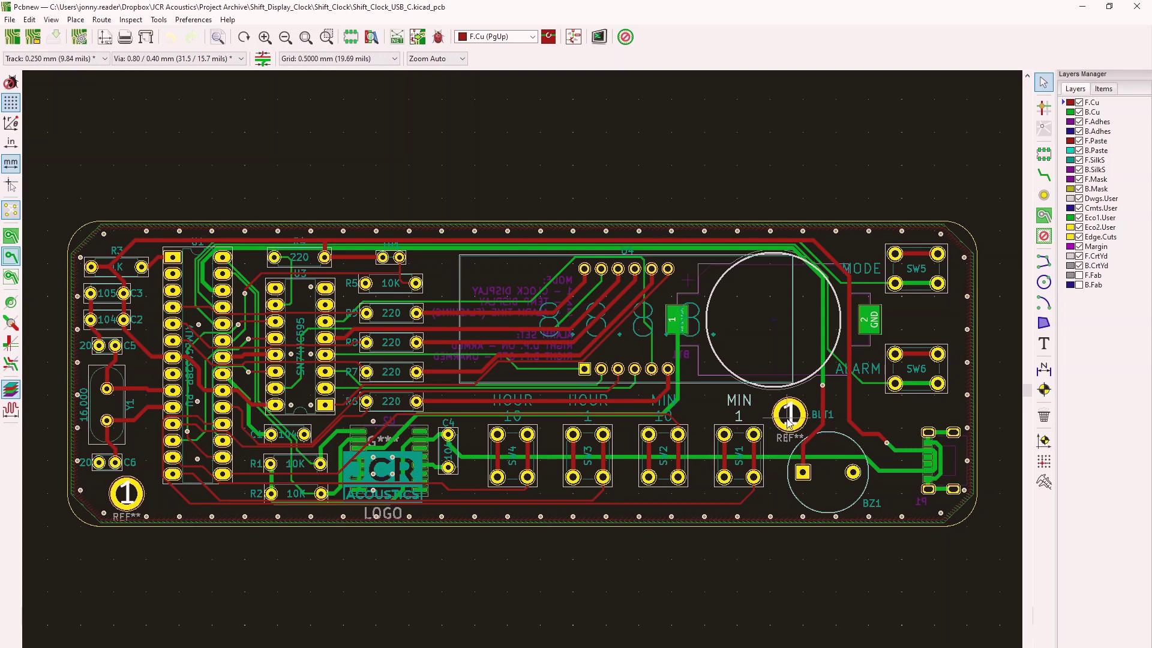
Step: Select the bottom-left mounting hole and dismiss the selection list
click(788, 421)
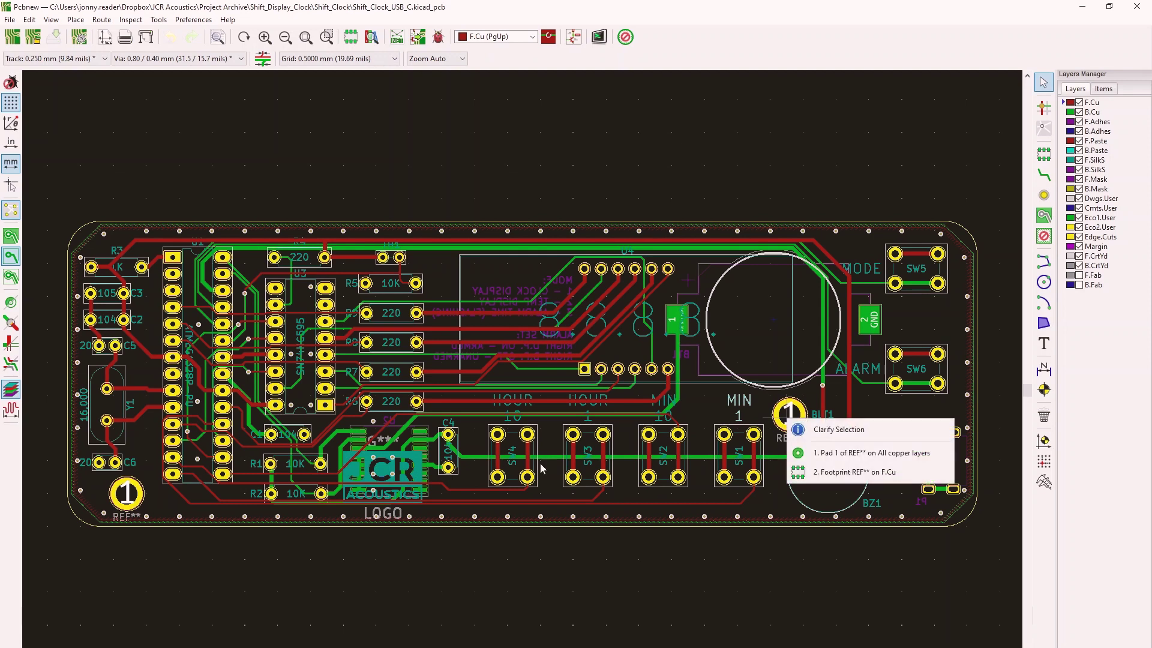
click(133, 502)
click(620, 636)
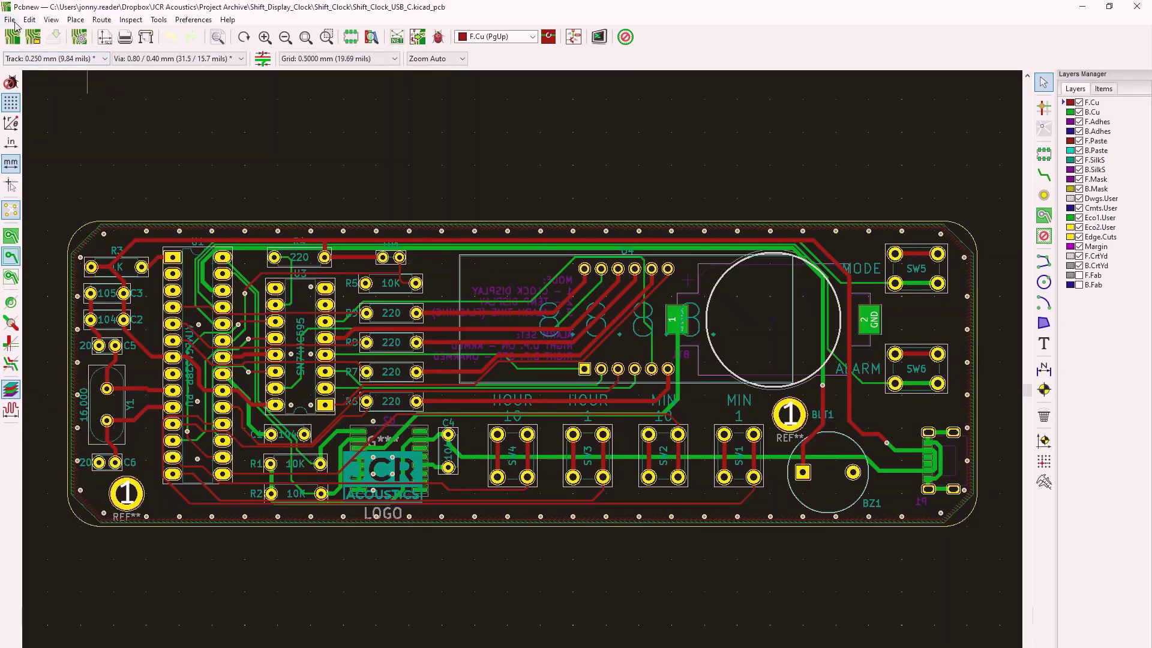
Step: Plot the Gerber files to the Desktop with a relative output path, then close the drill file settings
click(10, 19)
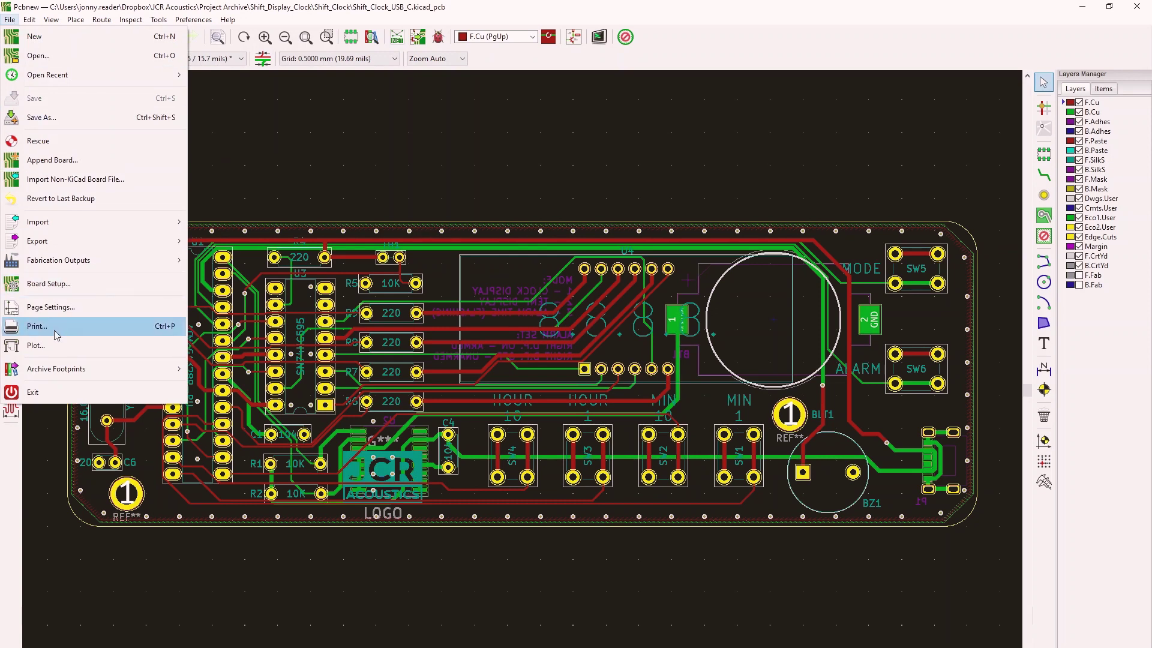
click(36, 346)
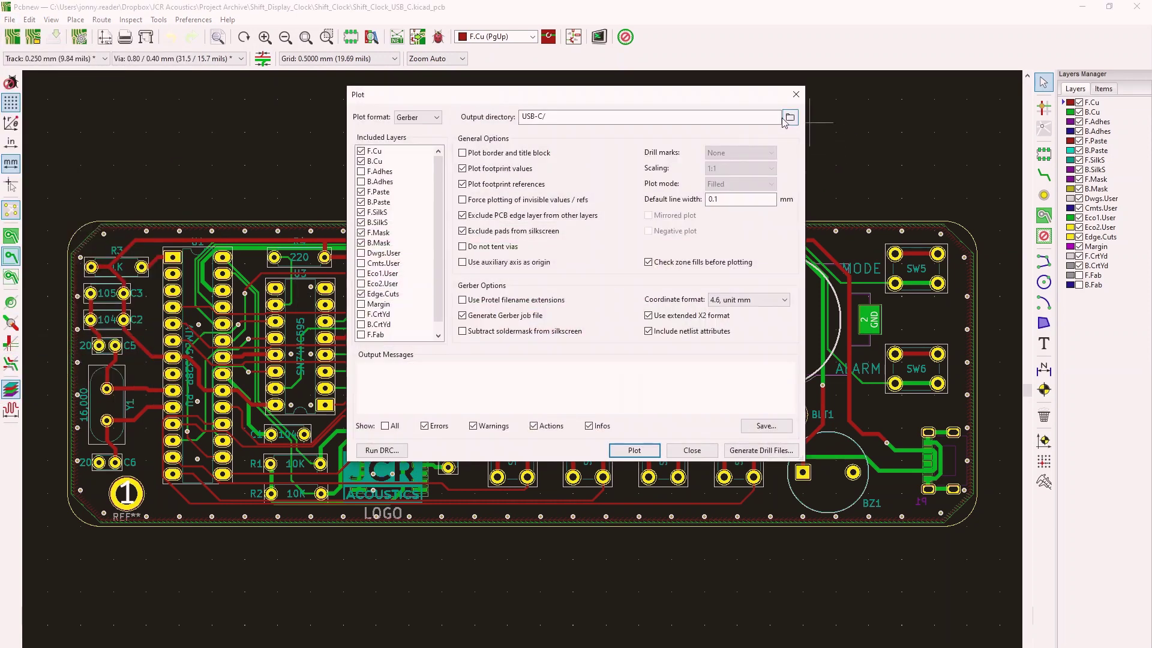
click(781, 117)
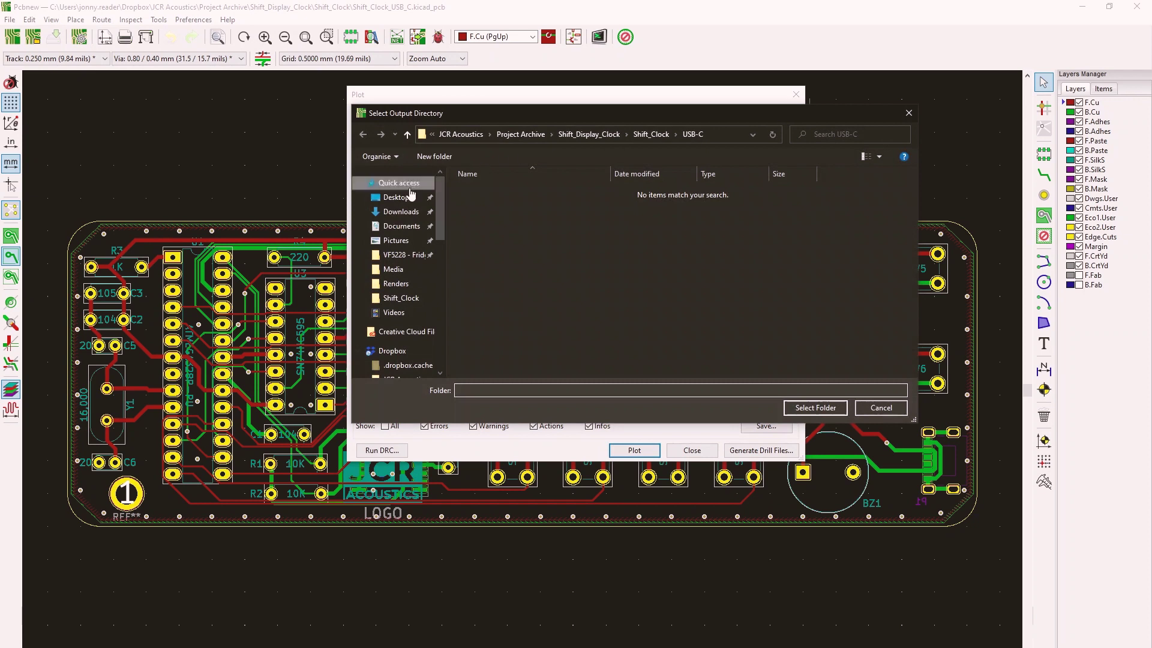
click(392, 198)
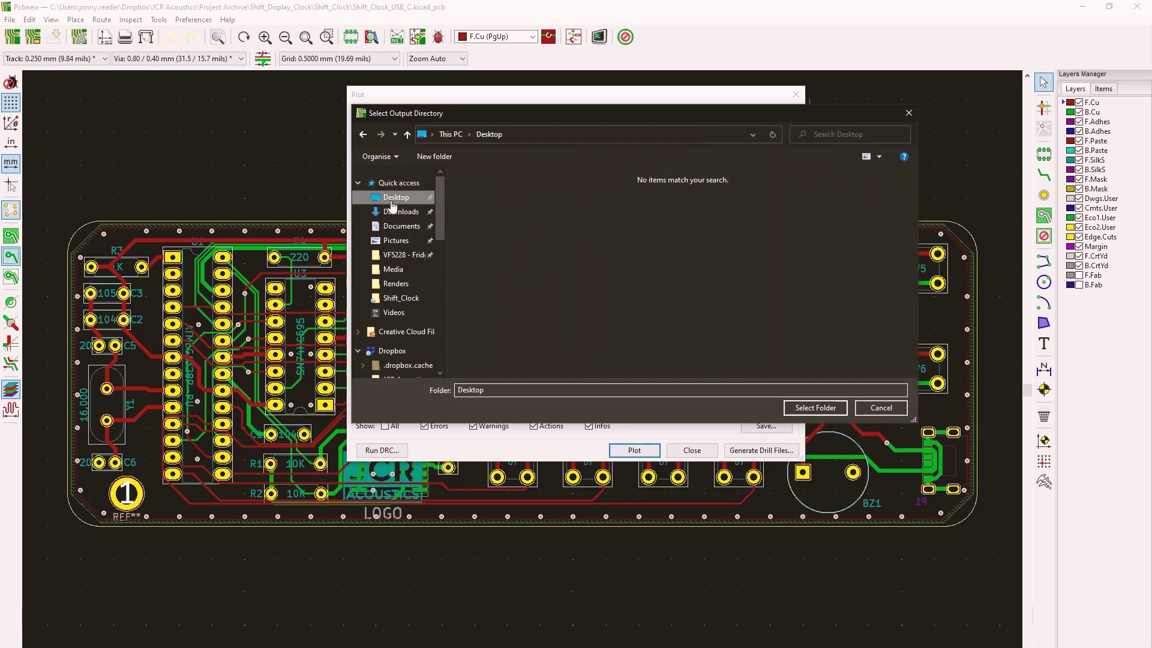
click(805, 412)
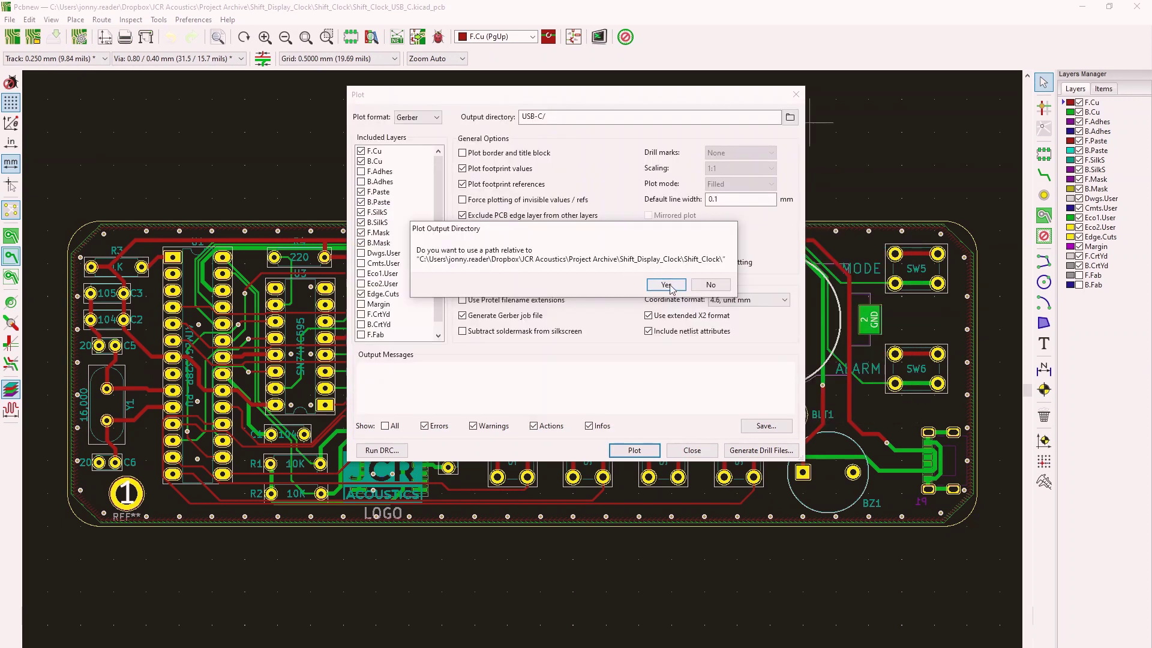
click(666, 285)
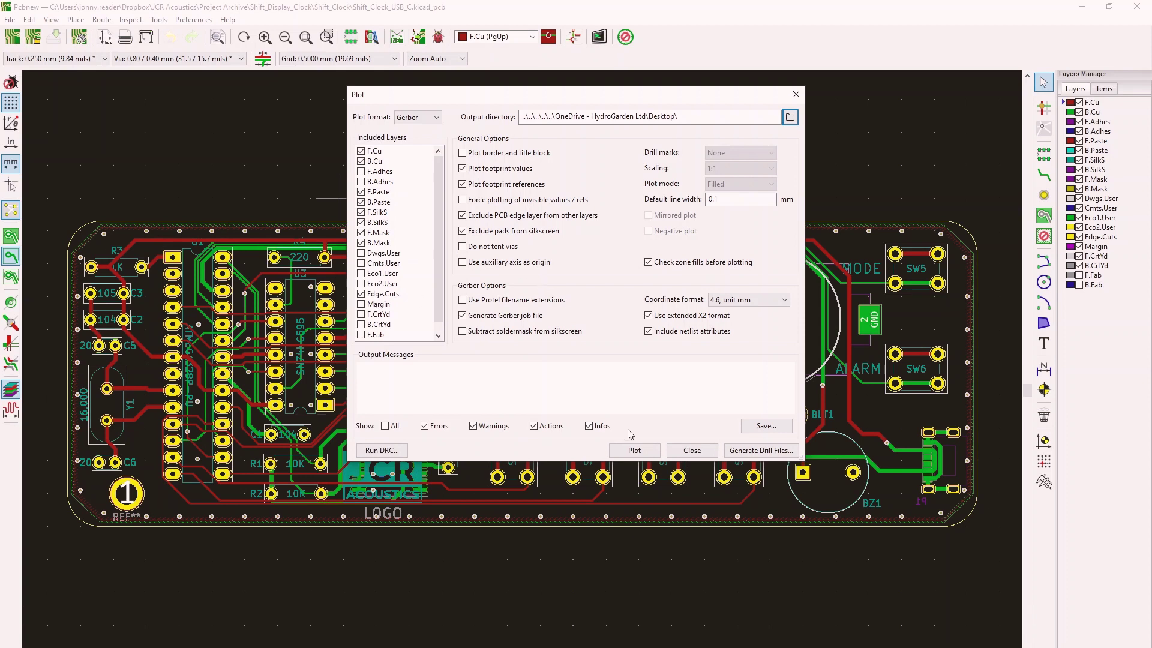
click(635, 450)
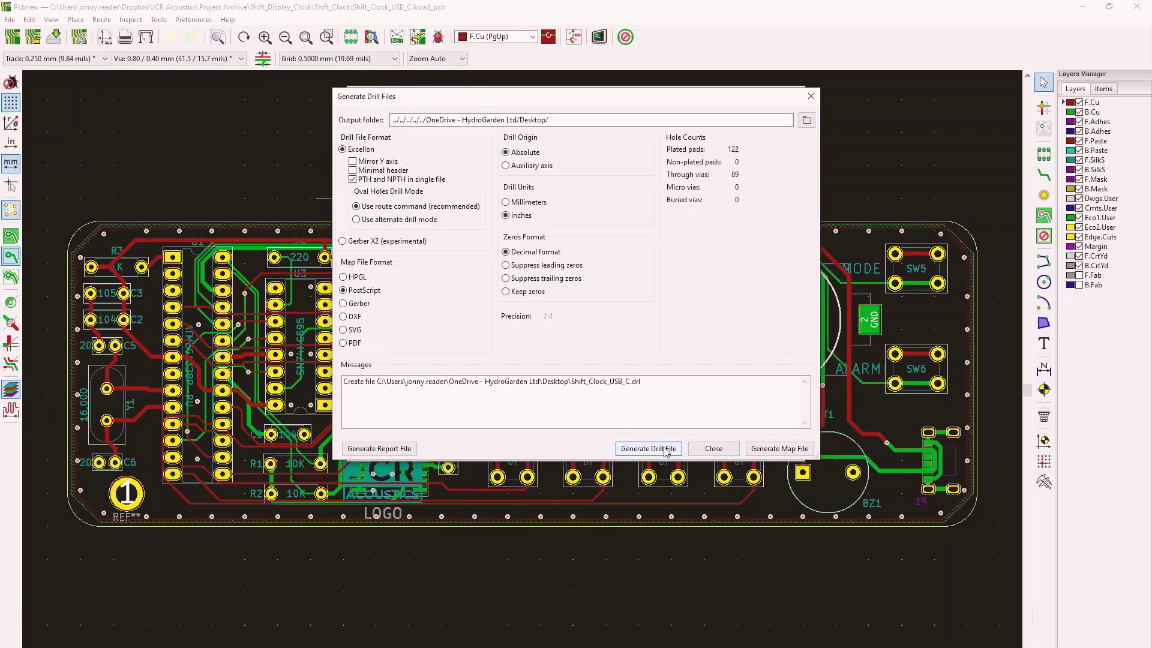
click(713, 449)
Step: Minimize KiCad, pack the exported Shift_Clock files into a rar archive, and rename it alarmclock
click(1081, 8)
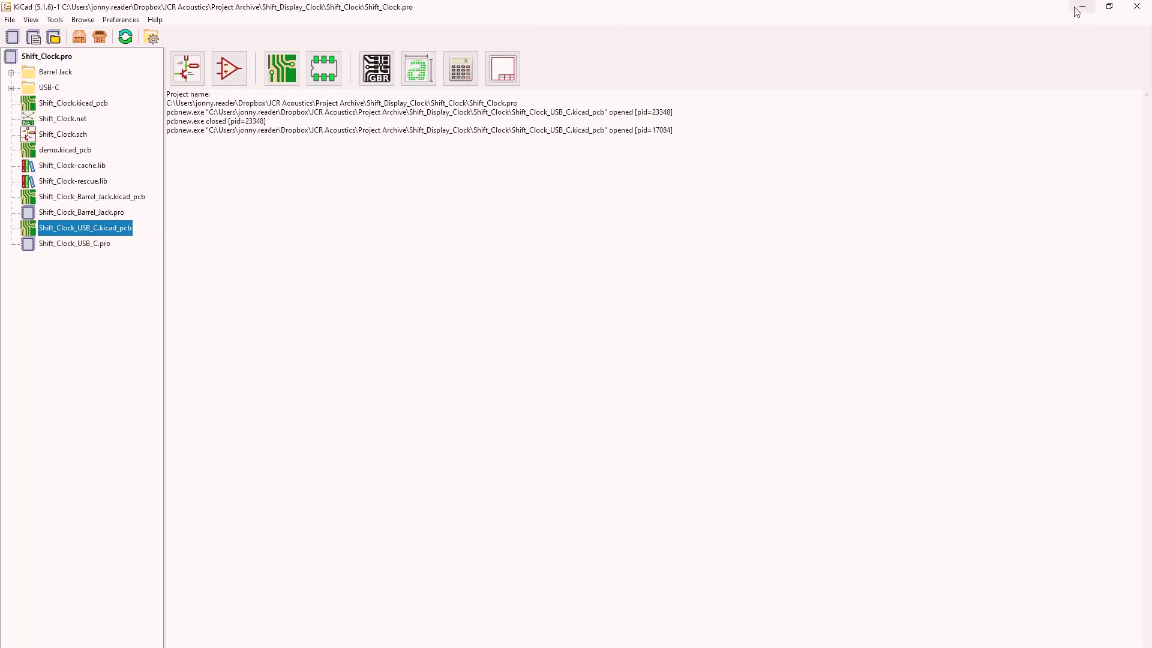
click(1077, 9)
drag(124, 60, 120, 642)
right_click(28, 564)
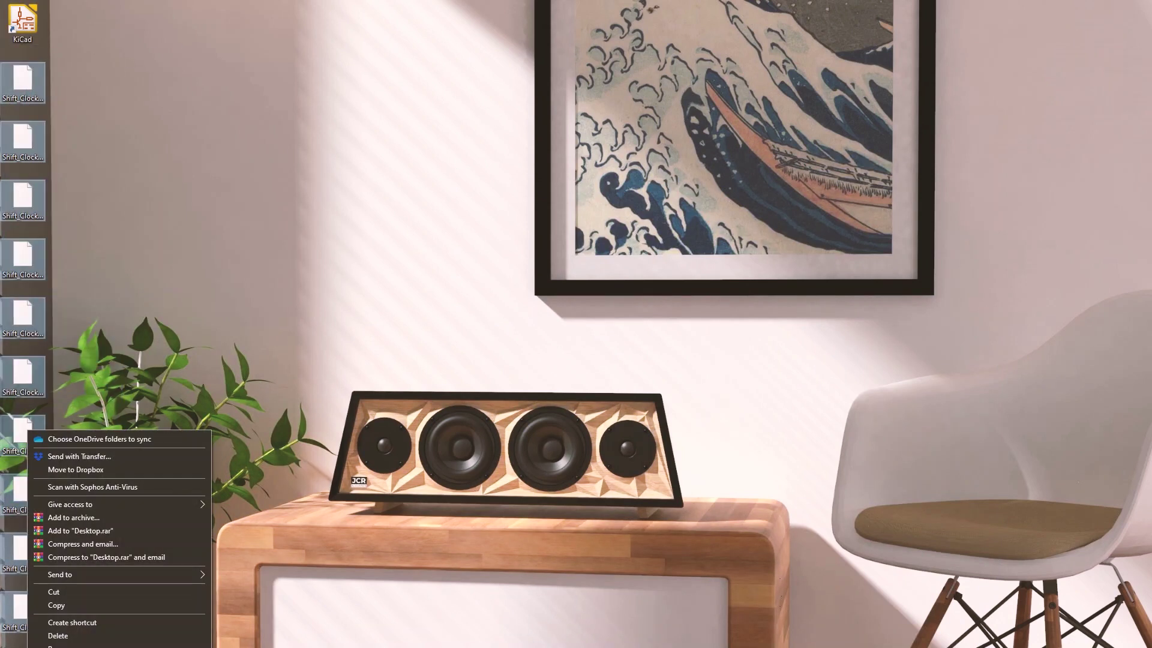
click(67, 531)
key(shift+F10)
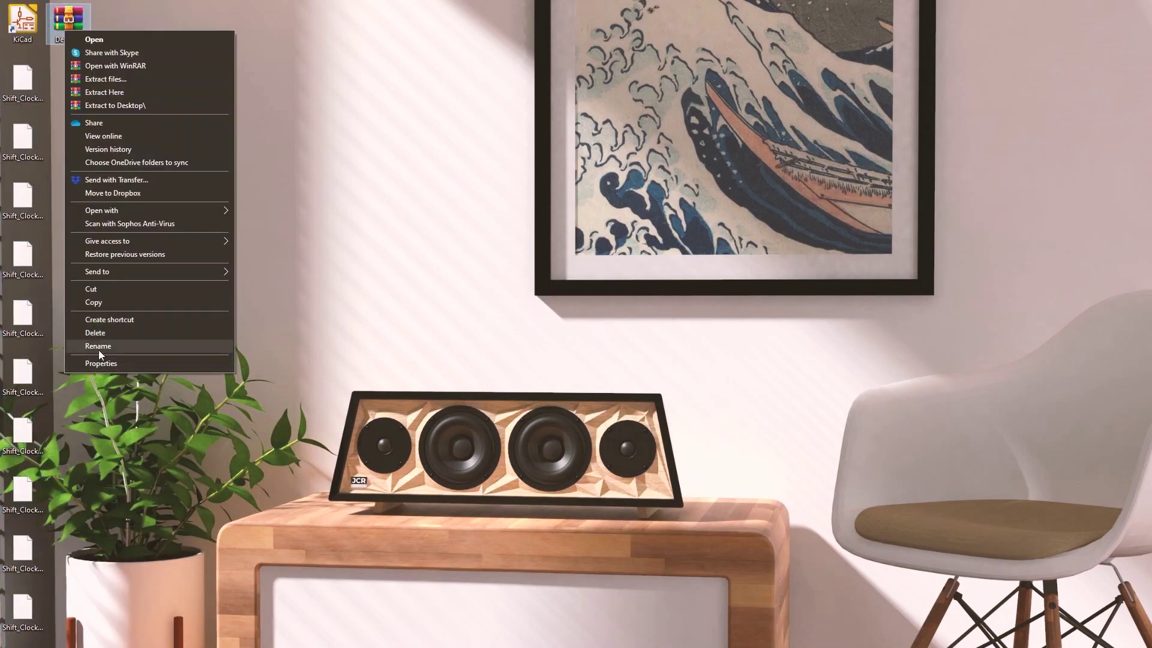
click(98, 346)
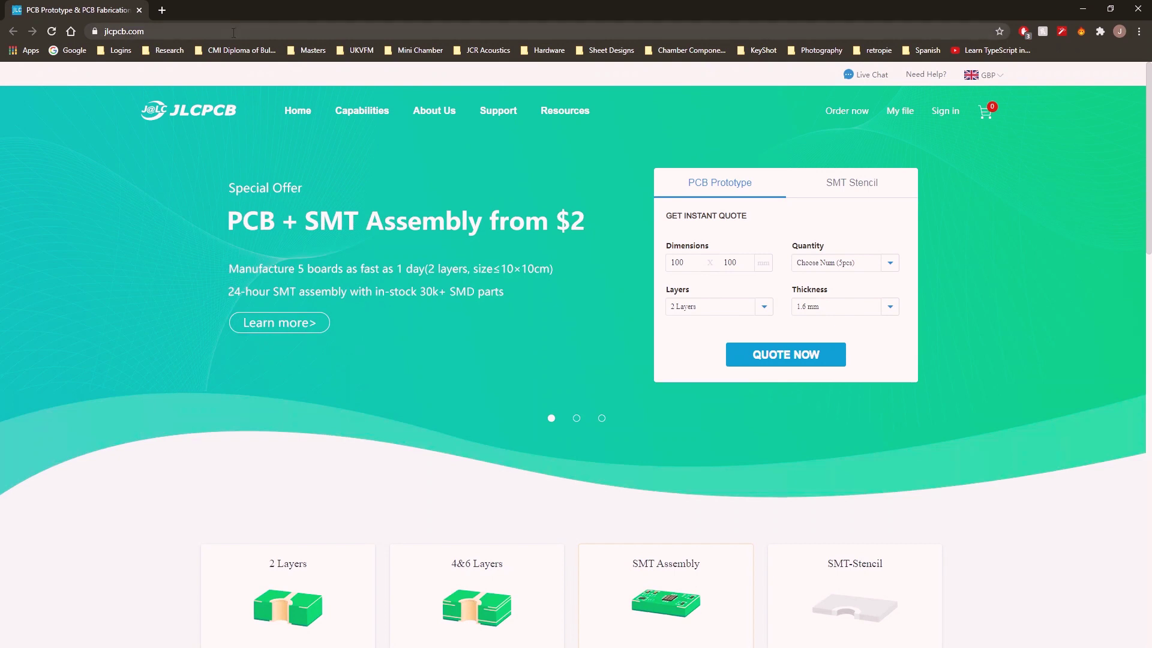
Step: Start a new JLCPCB quote and upload the alarmclock gerber archive
click(847, 111)
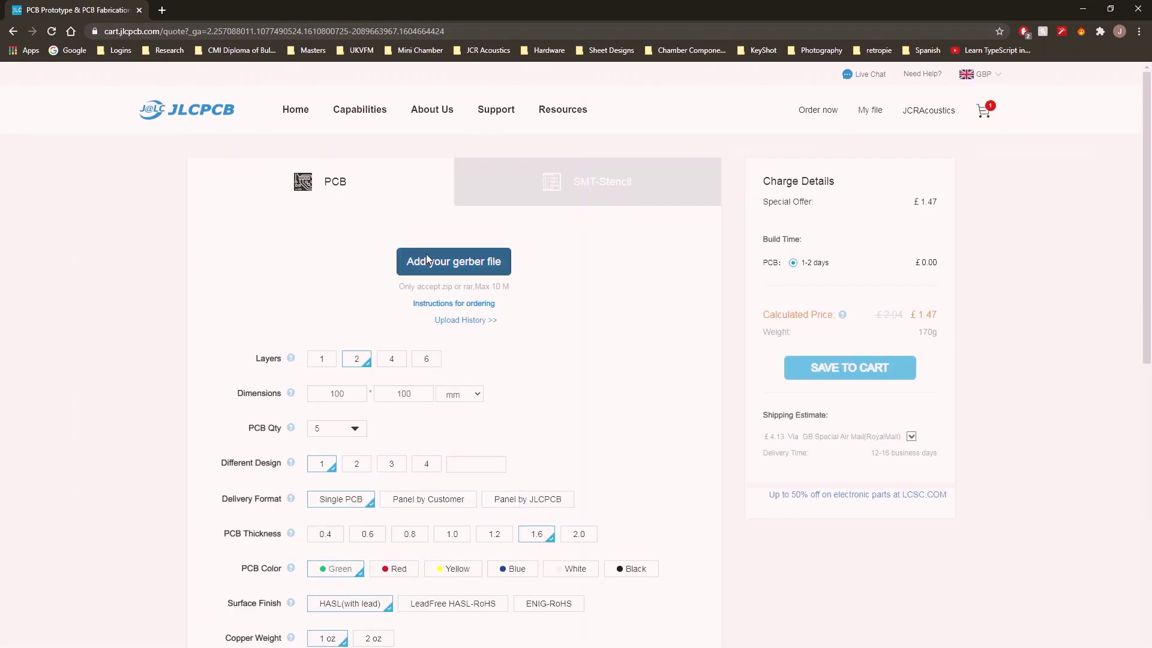
click(447, 263)
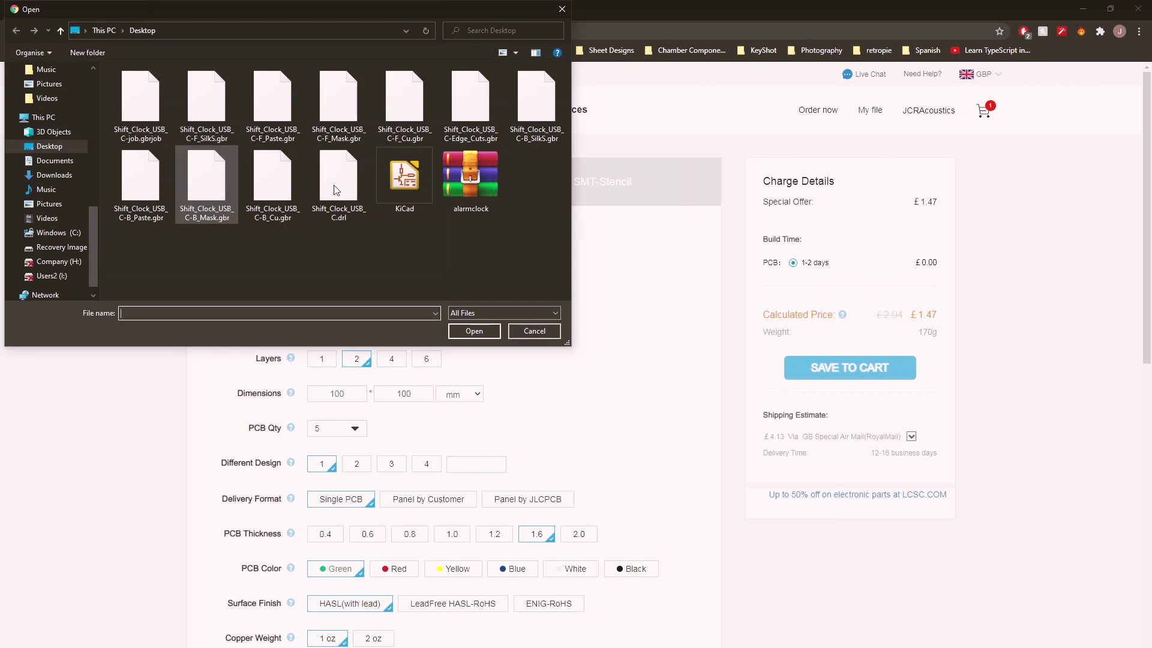
double_click(477, 166)
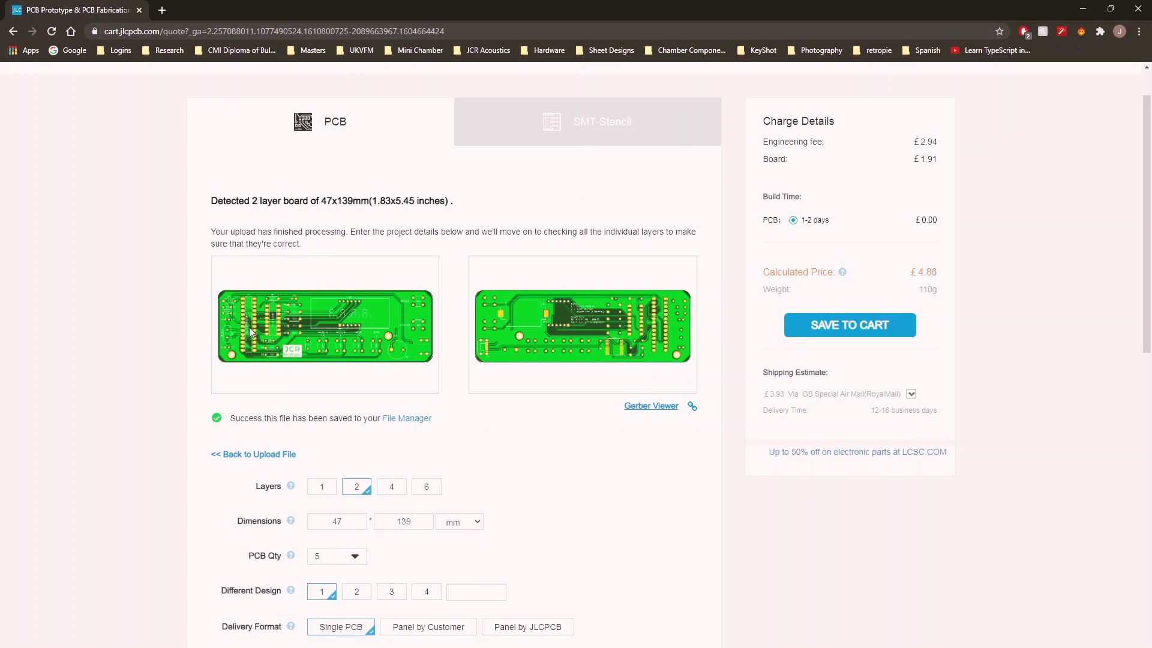
Step: Review board quantities, preview red and yellow, then set the PCB colour to Black
scroll(249, 329, down, 2)
click(352, 441)
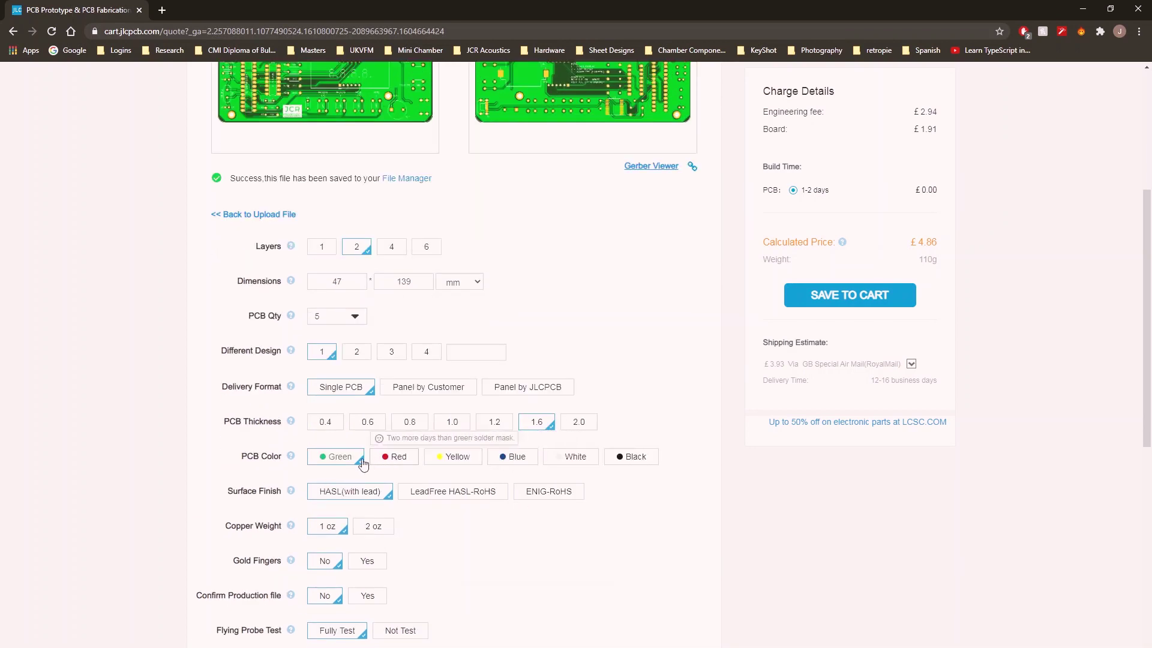
click(397, 457)
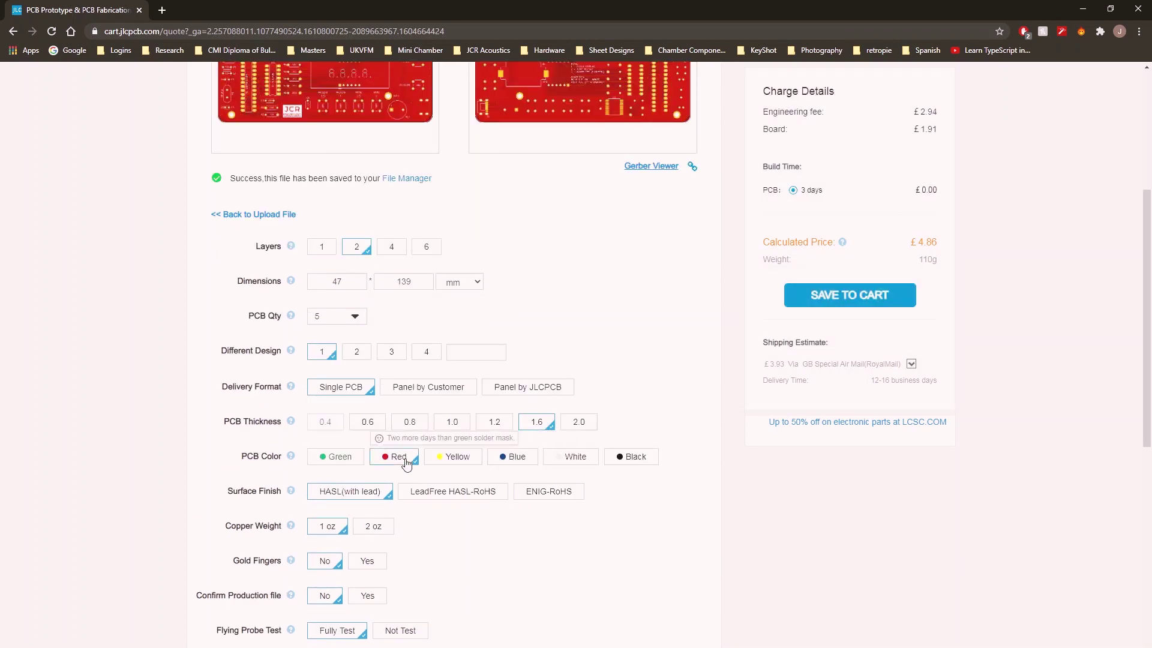
click(468, 465)
scroll(511, 558, up, 2)
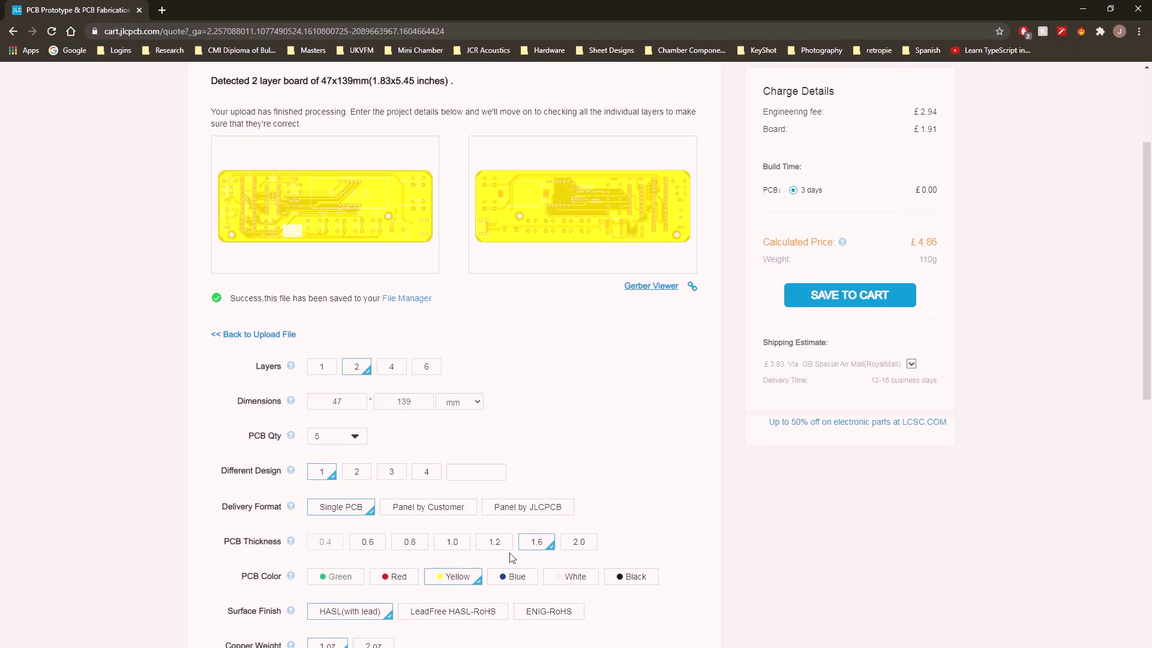
click(638, 585)
scroll(459, 289, down, 3)
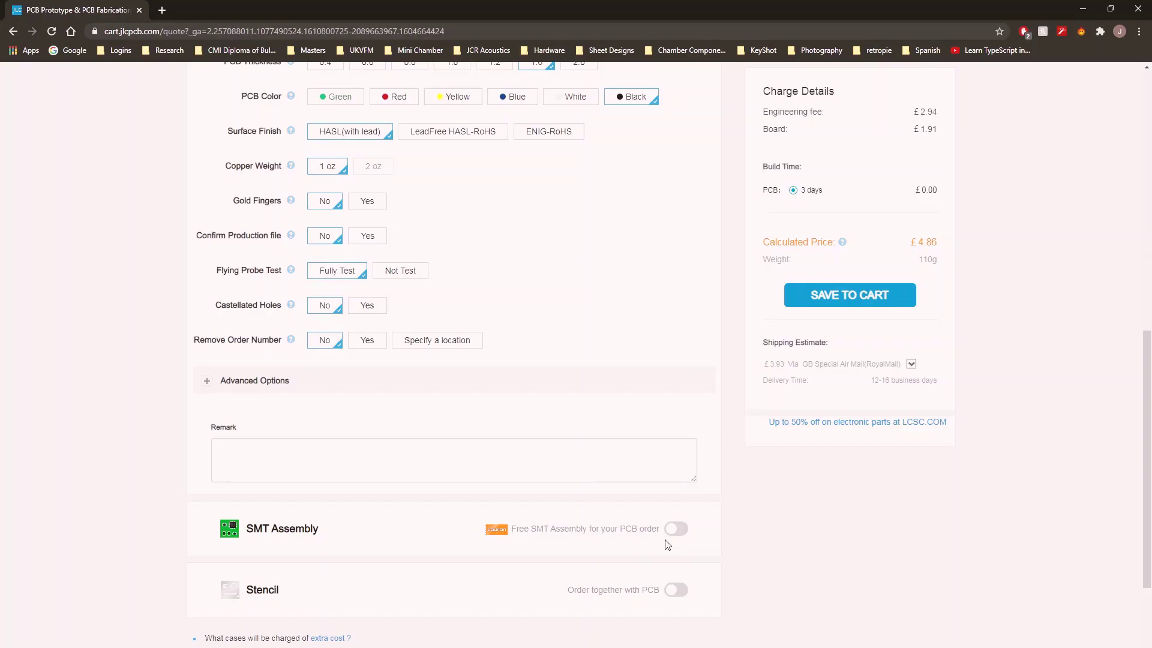
scroll(667, 545, up, 10)
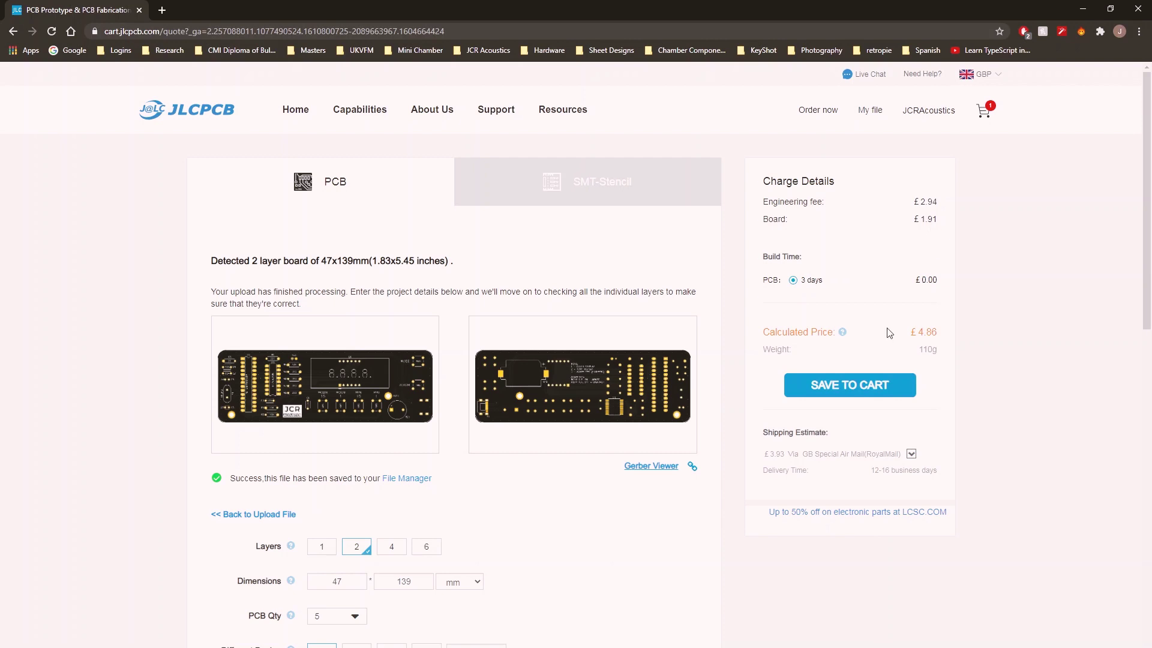
Step: Review shipping options, keep Royal Mail air mail at £3.93, and save the order to the cart
click(776, 455)
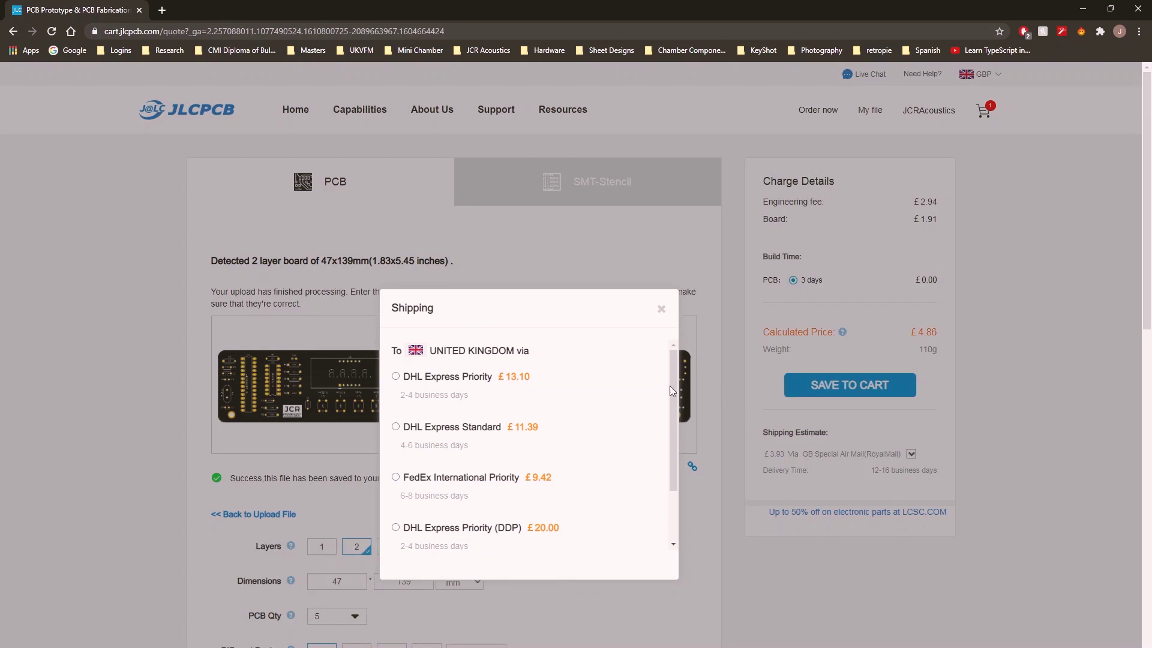
scroll(554, 408, down, 2)
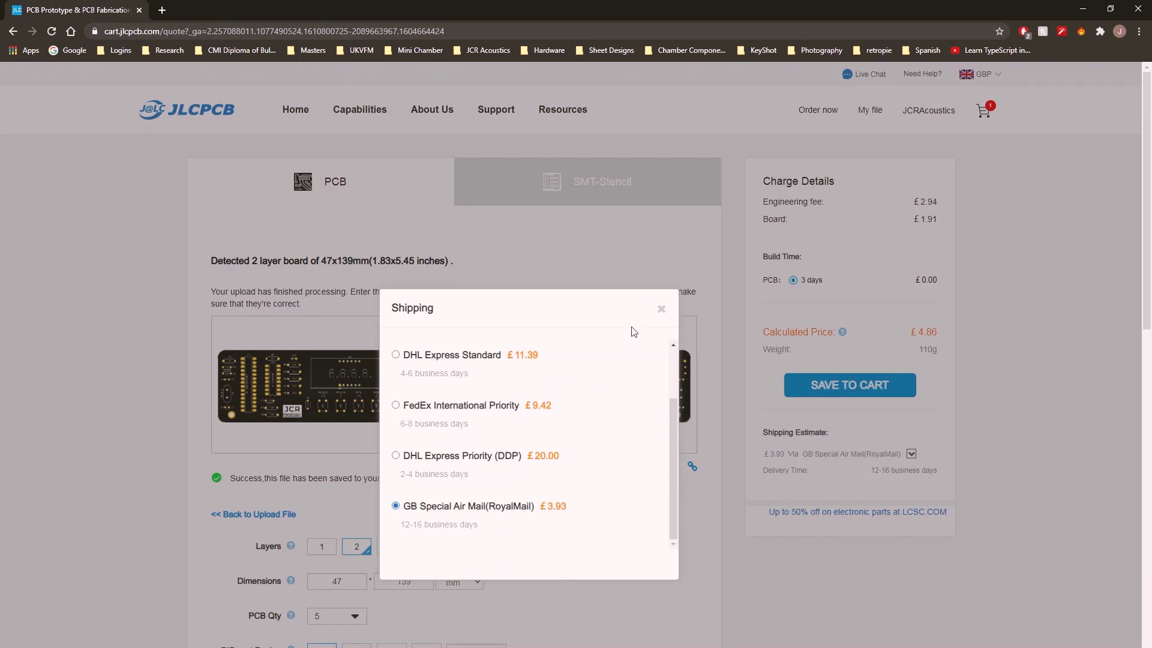
click(663, 312)
click(847, 394)
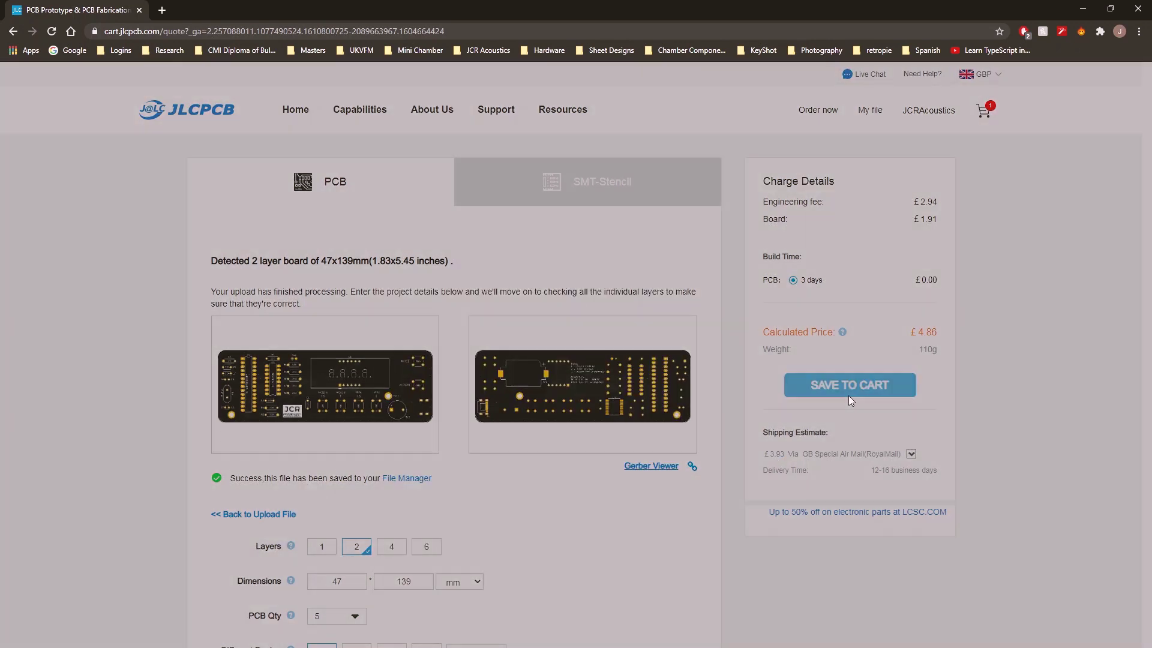